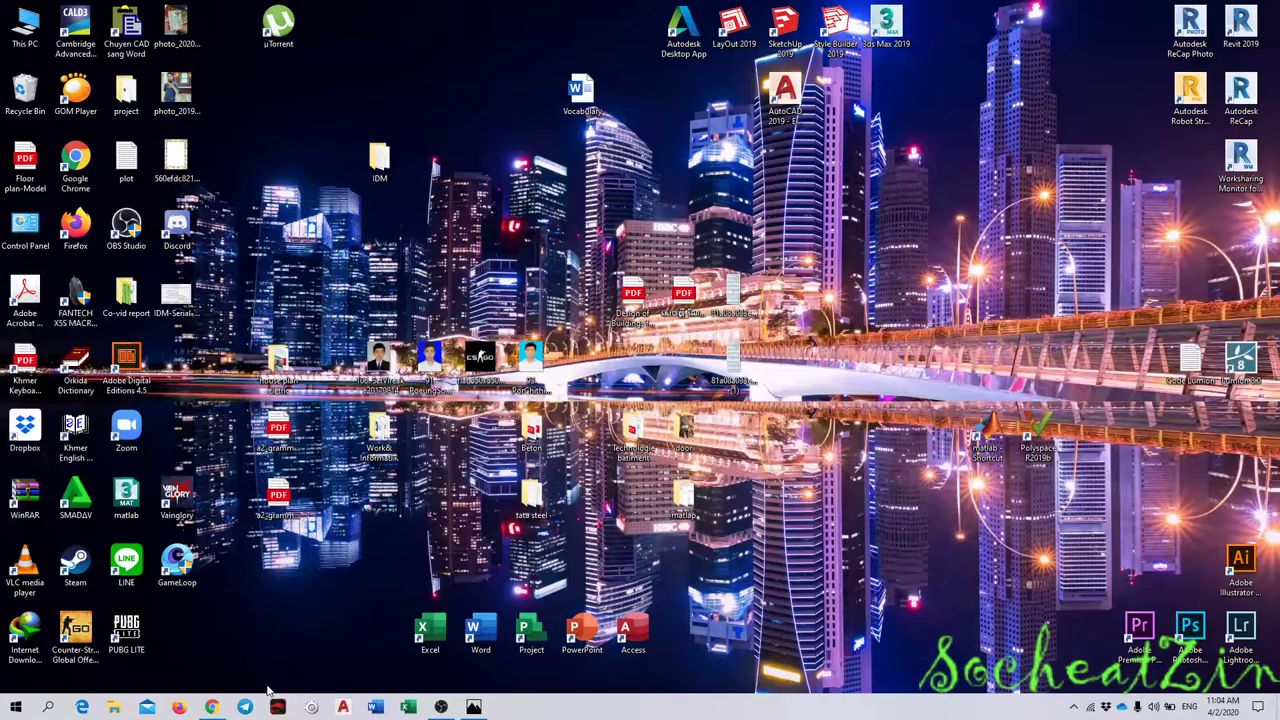
- Switch to Google Chrome and copy the address of the getintopc.com IDM Internet Download Manager Free Download page
mouse_move(220, 710)
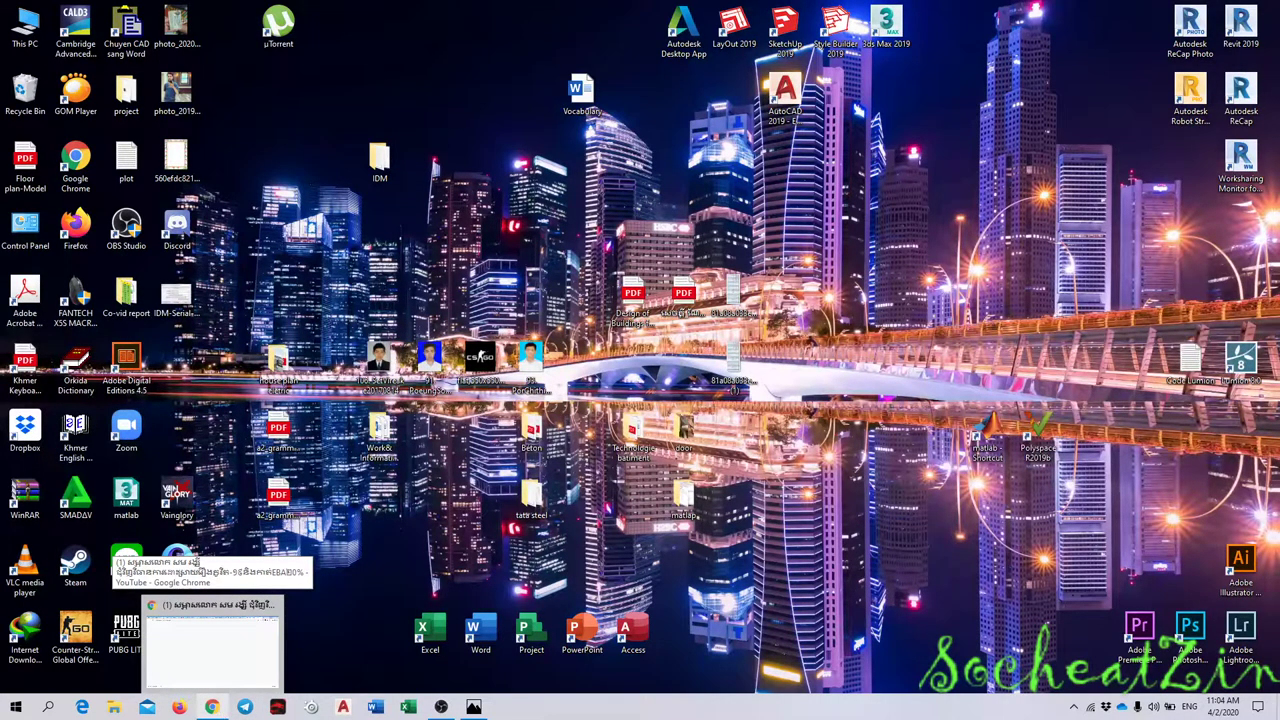
left_click(213, 650)
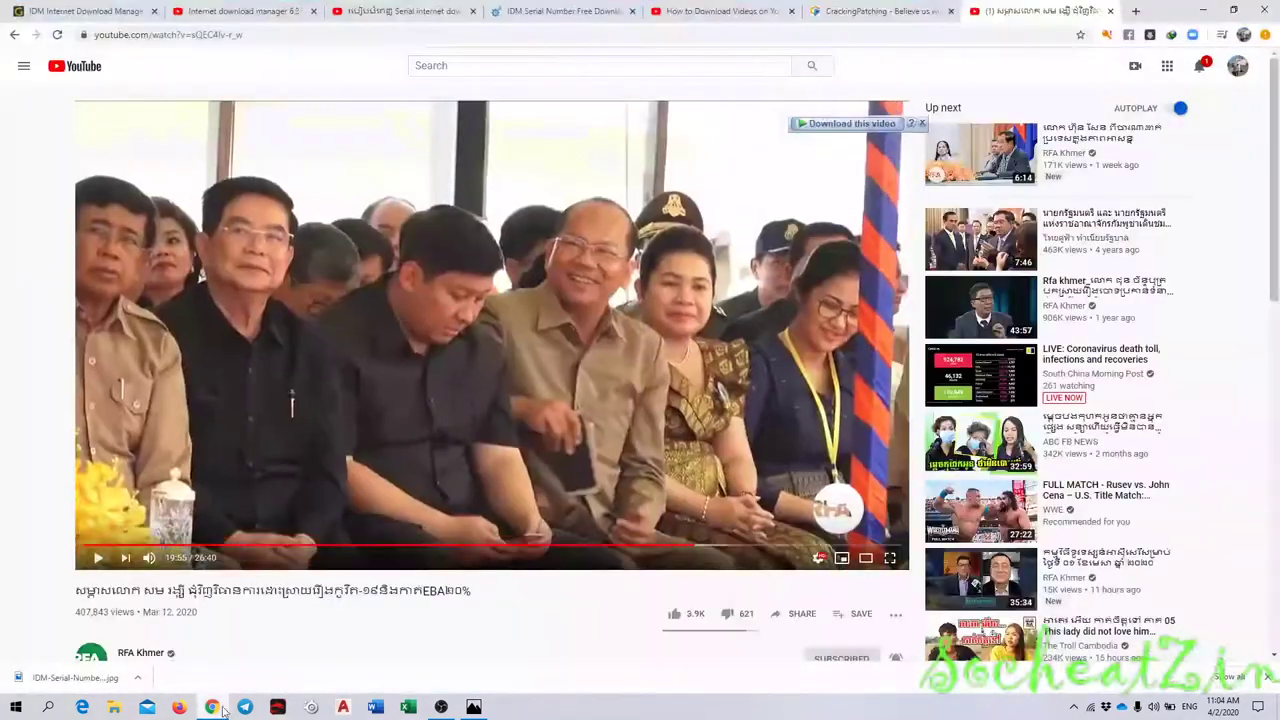
left_click(502, 12)
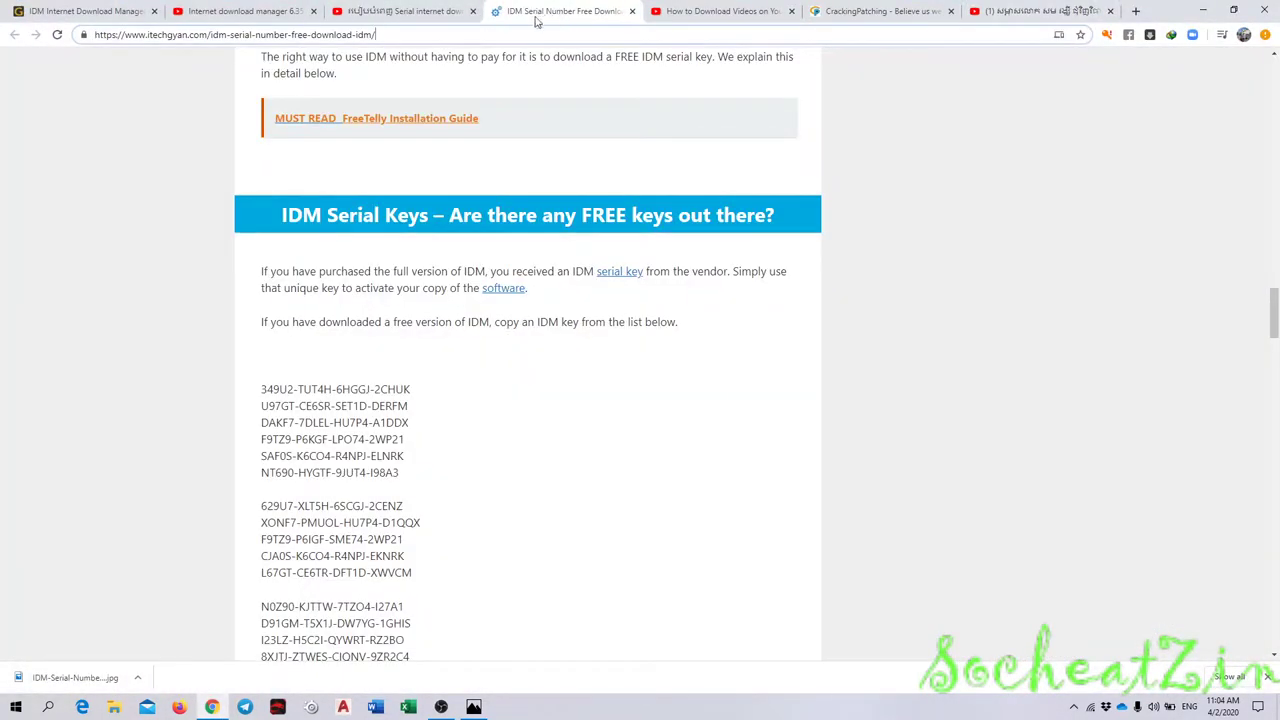
left_click(390, 15)
left_click(530, 12)
left_click(113, 16)
left_click(298, 35)
key("ctrl+c")
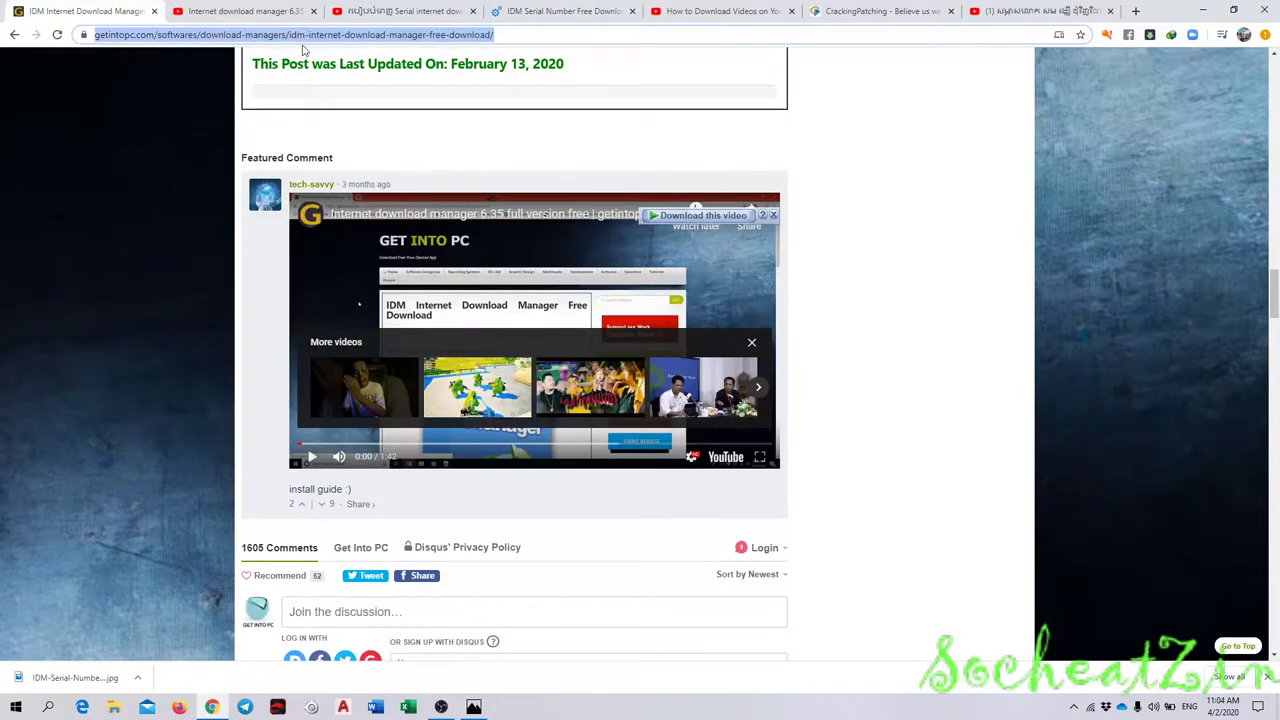
scroll(350, 190, "up", 15)
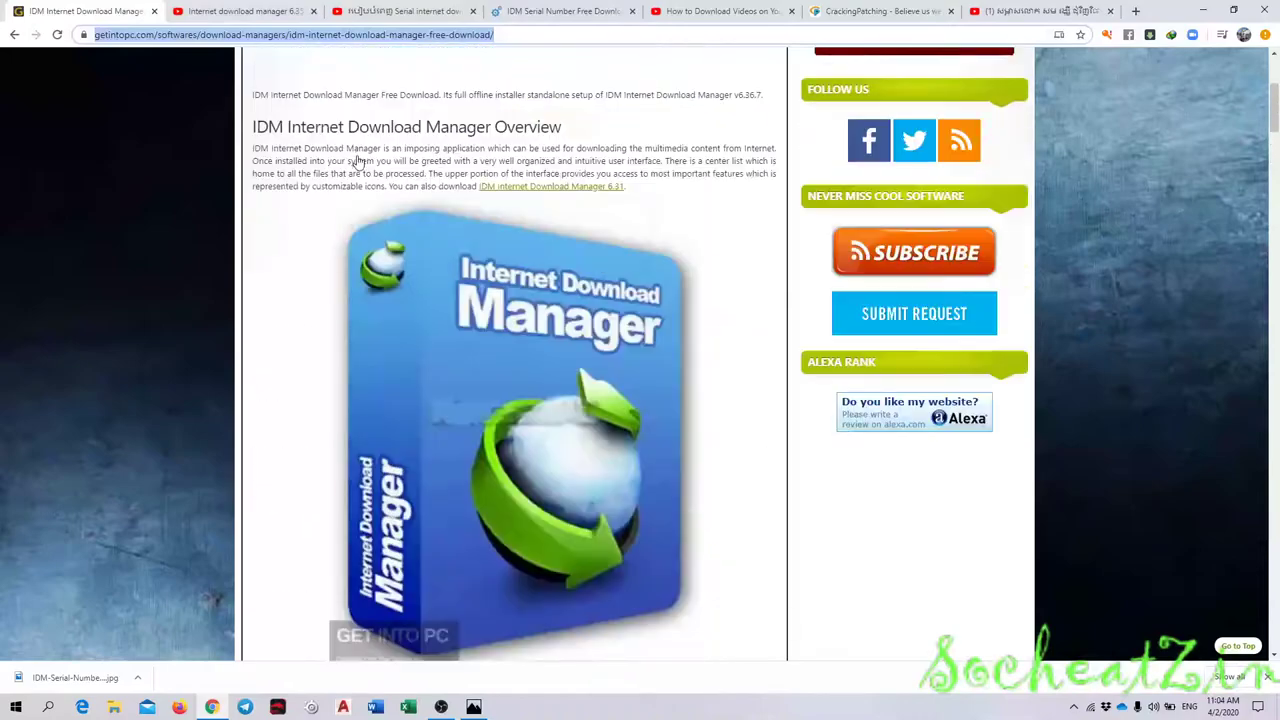
scroll(357, 160, "up", 3)
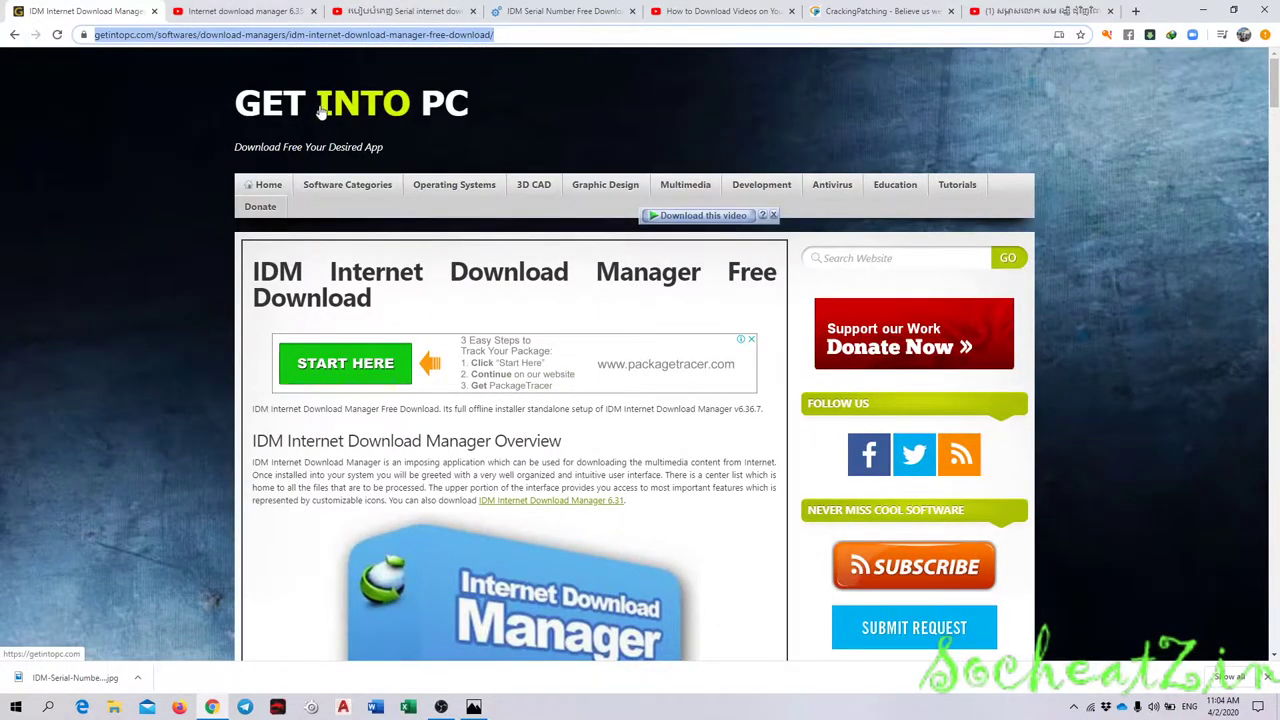
scroll(320, 110, "down", 2)
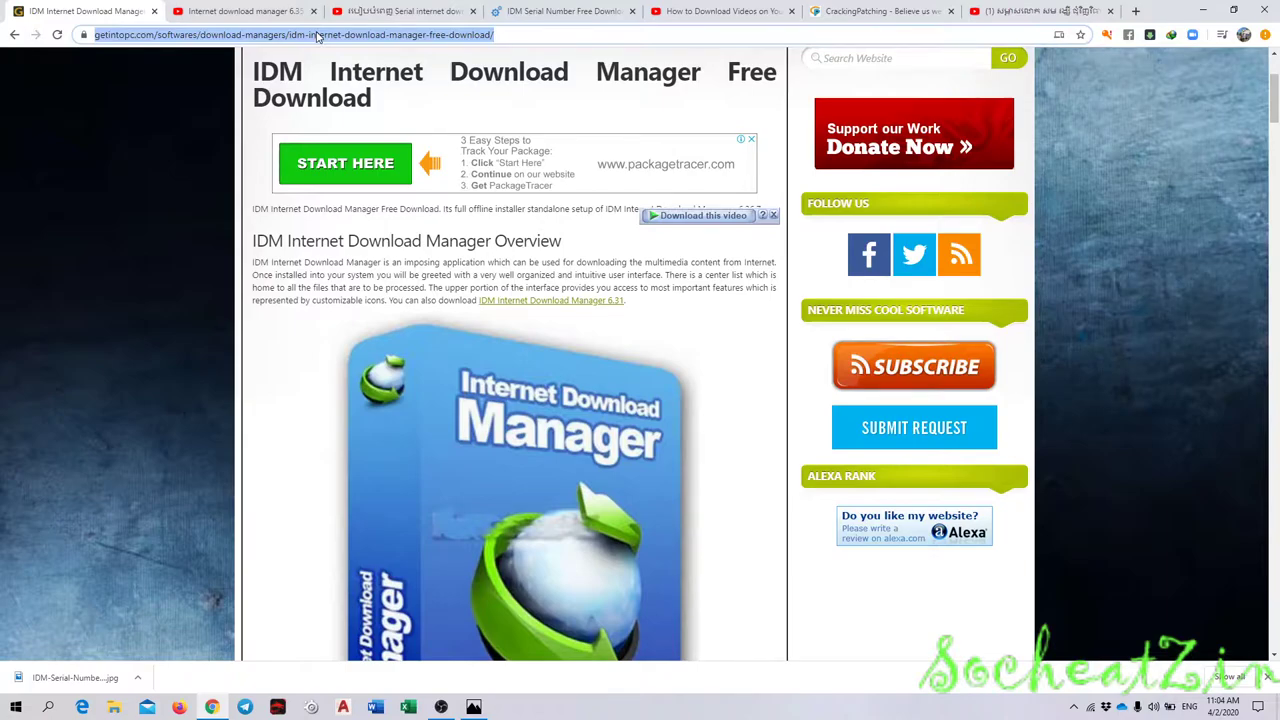
- Open Notepad, write "Methode 1" and "Goto url:" followed by the copied page address, and move the note window aside
left_click(46, 710)
type("notepad")
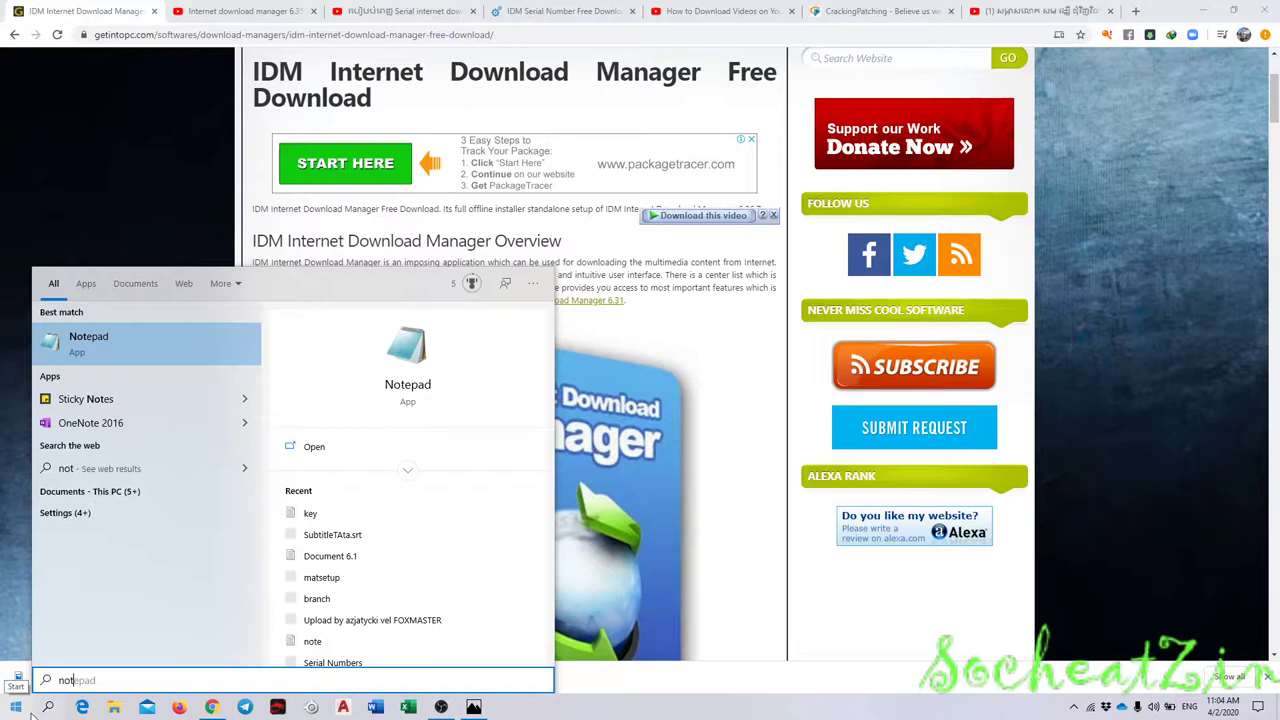
key("Return")
type("me")
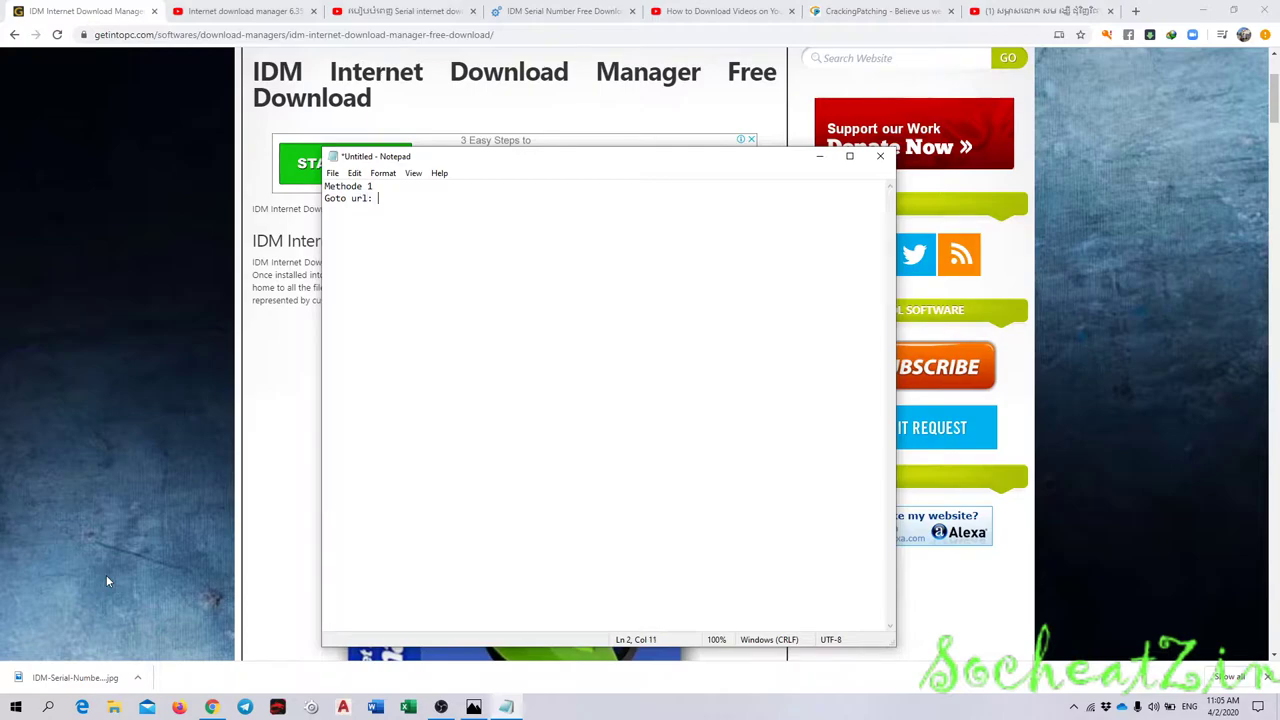
key("ctrl+v")
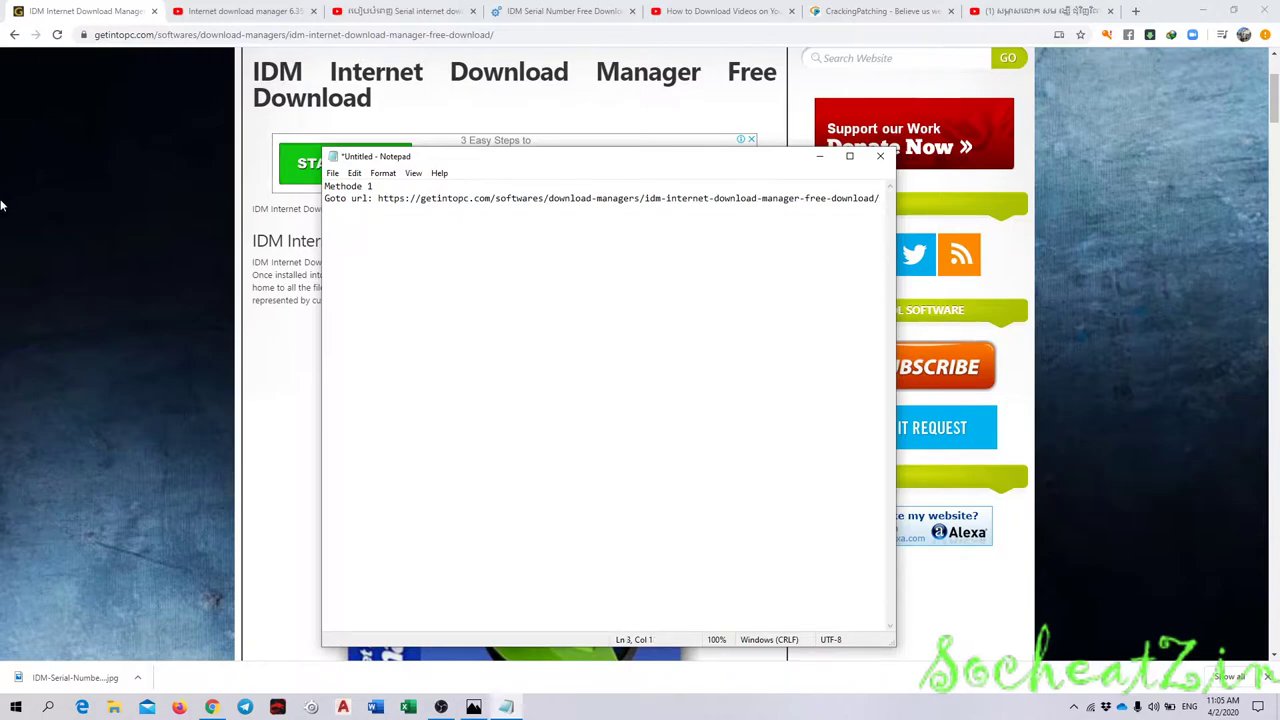
left_click_drag(540, 160, 350, 164)
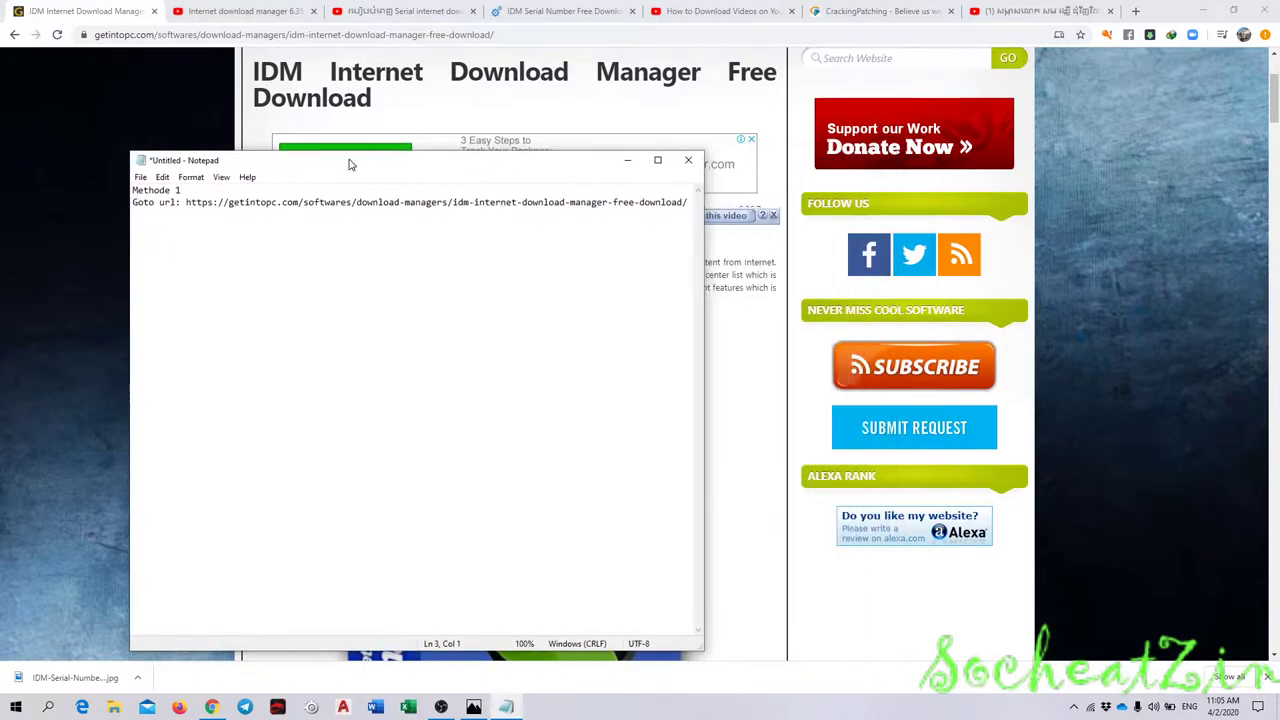
- Request the Full Setup v6.36.7 download from the getintopc.com page and let the download page load
left_click(137, 136)
scroll(493, 448, "down", 10)
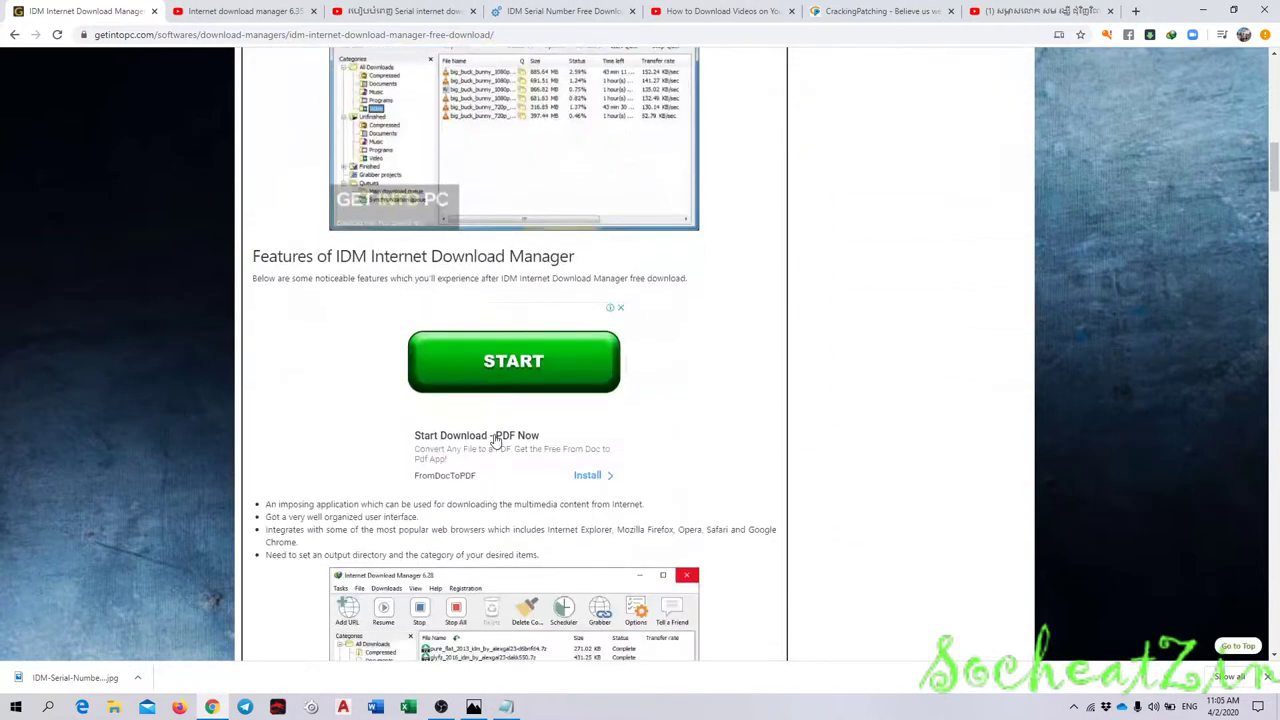
scroll(538, 410, "down", 10)
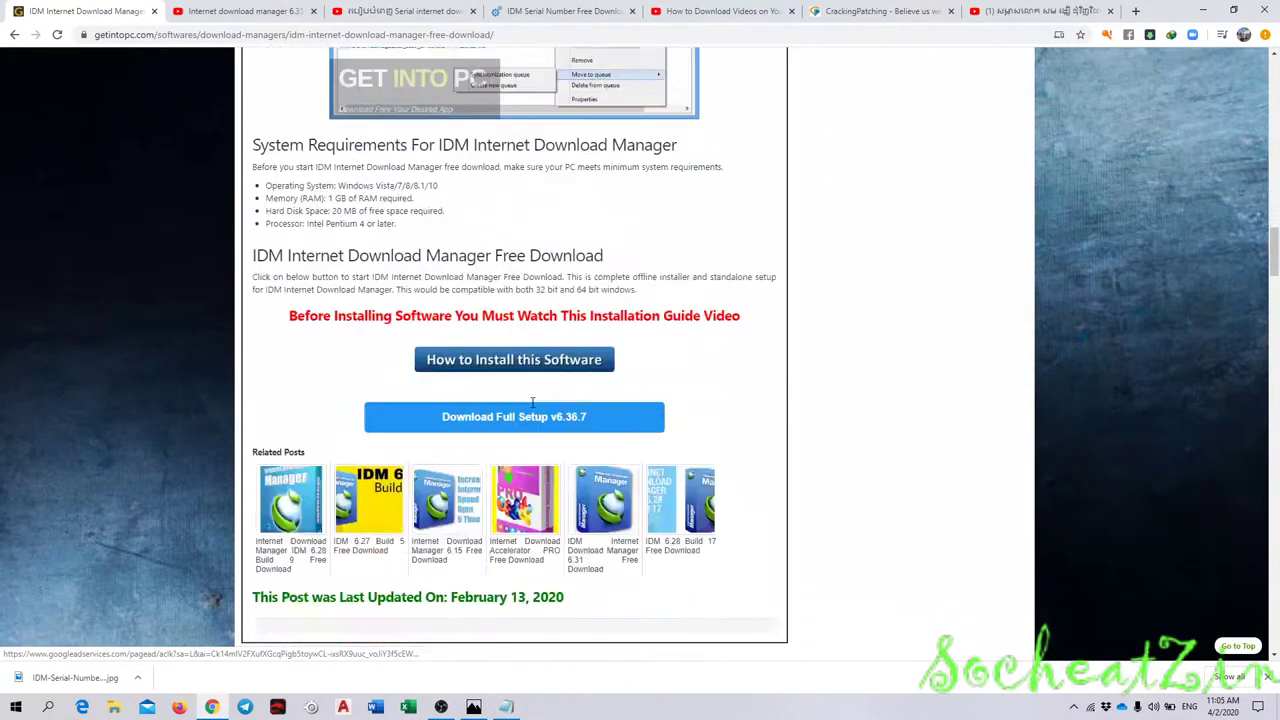
left_click(486, 429)
left_click(491, 425)
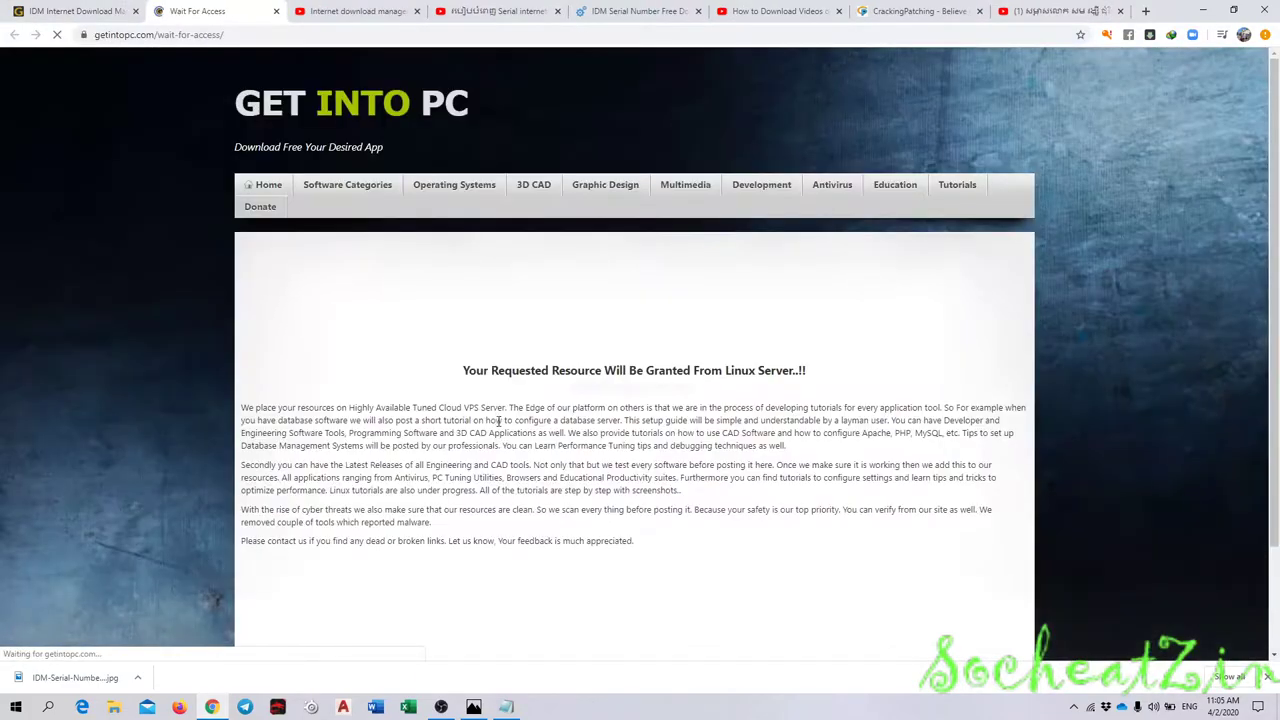
scroll(573, 399, "down", 1)
scroll(573, 399, "down", 1)
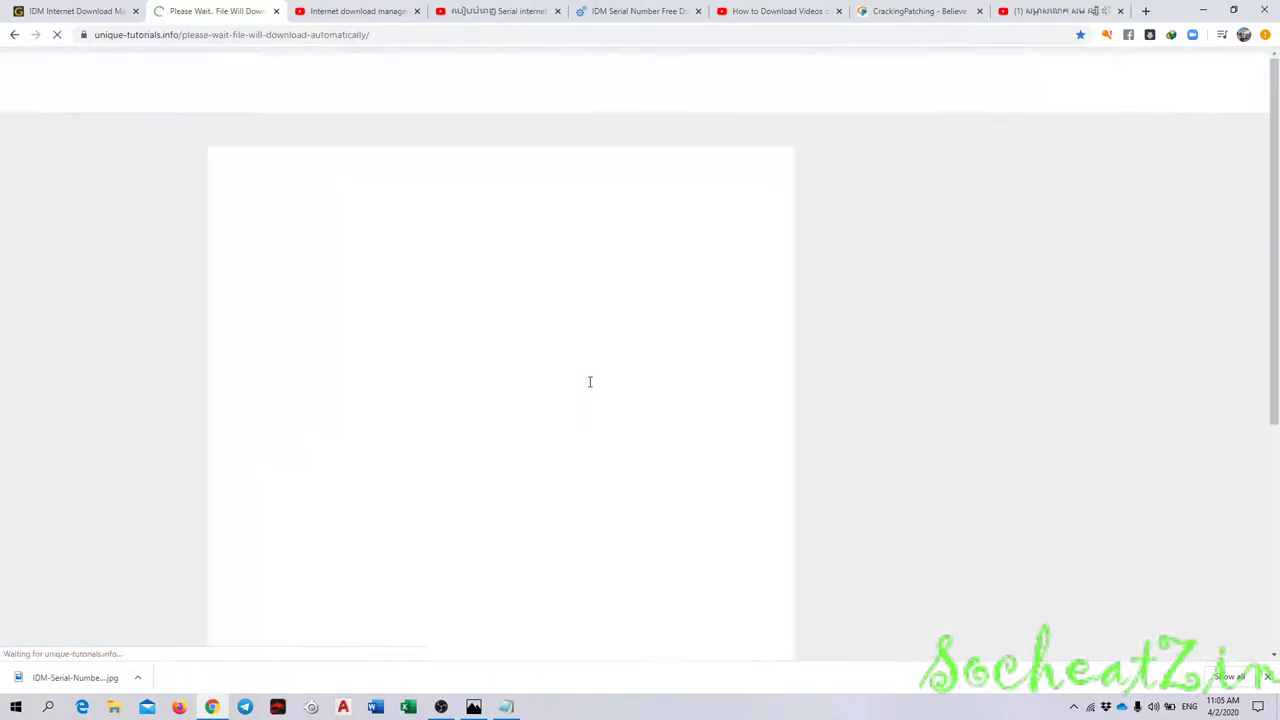
scroll(486, 286, "down", 5)
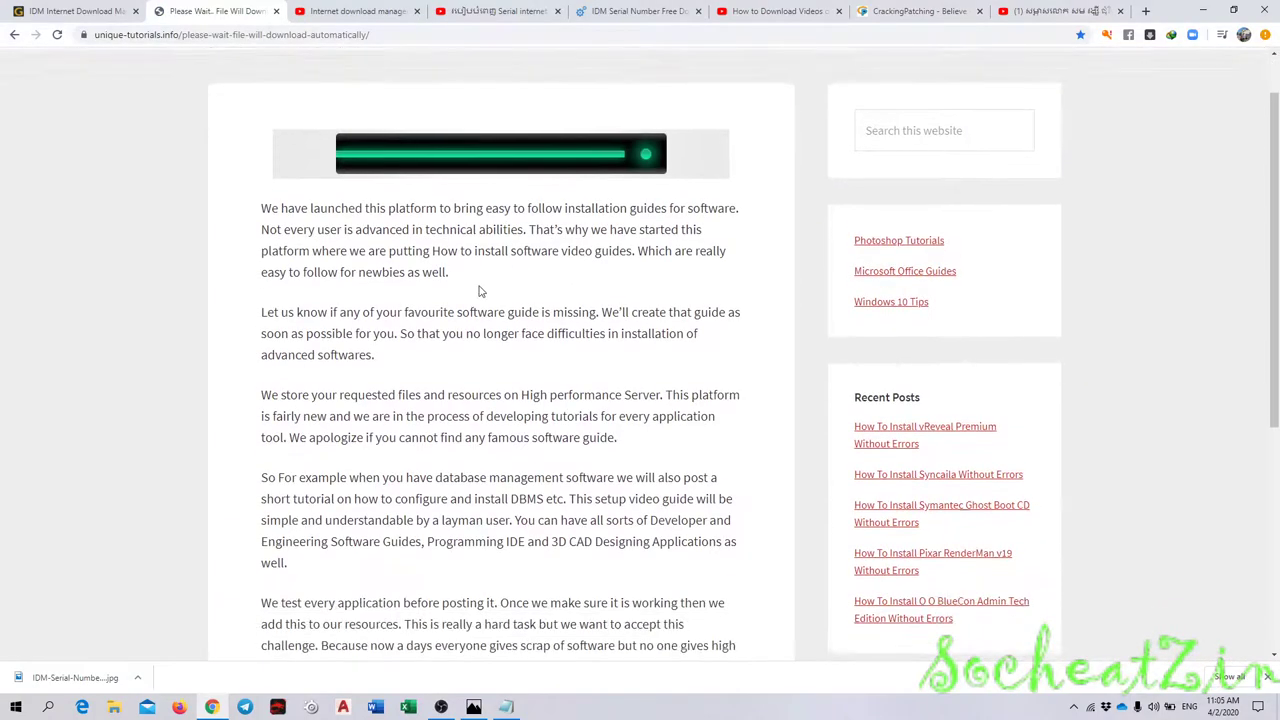
scroll(440, 286, "up", 5)
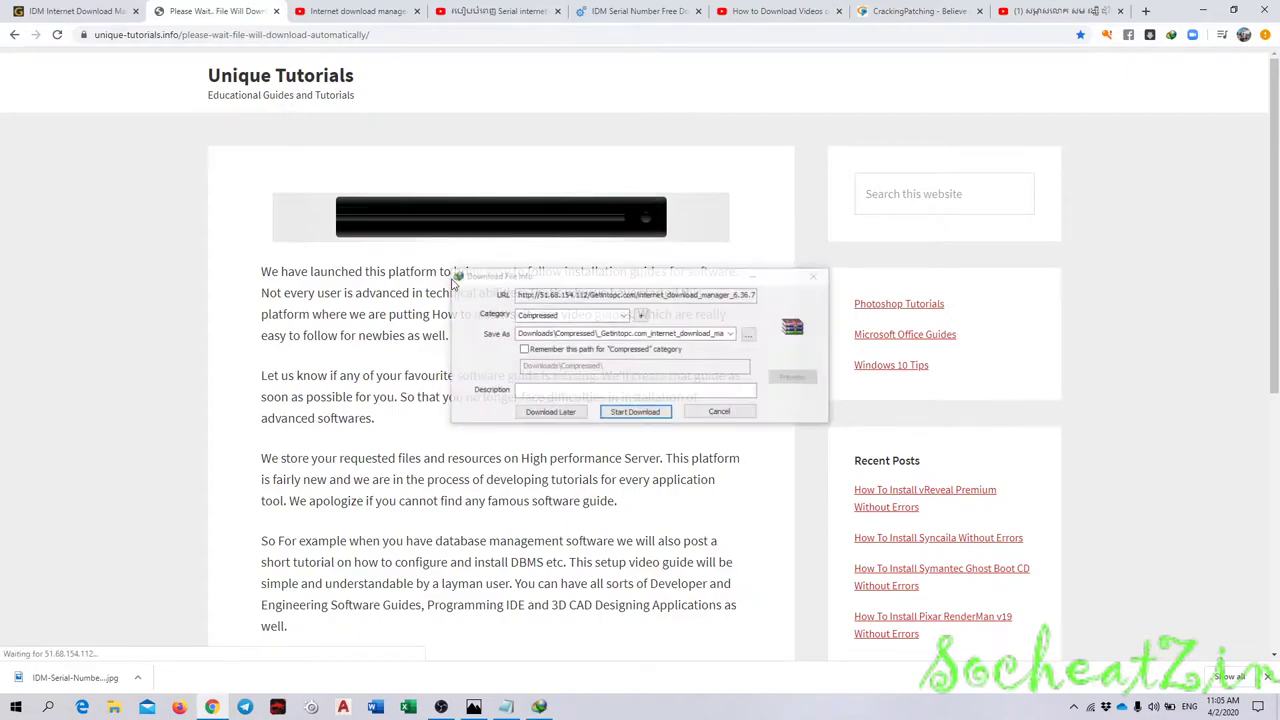
- Dismiss the download file dialog without starting the download and minimize the open windows to reach the desktop
left_click_drag(453, 283, 382, 283)
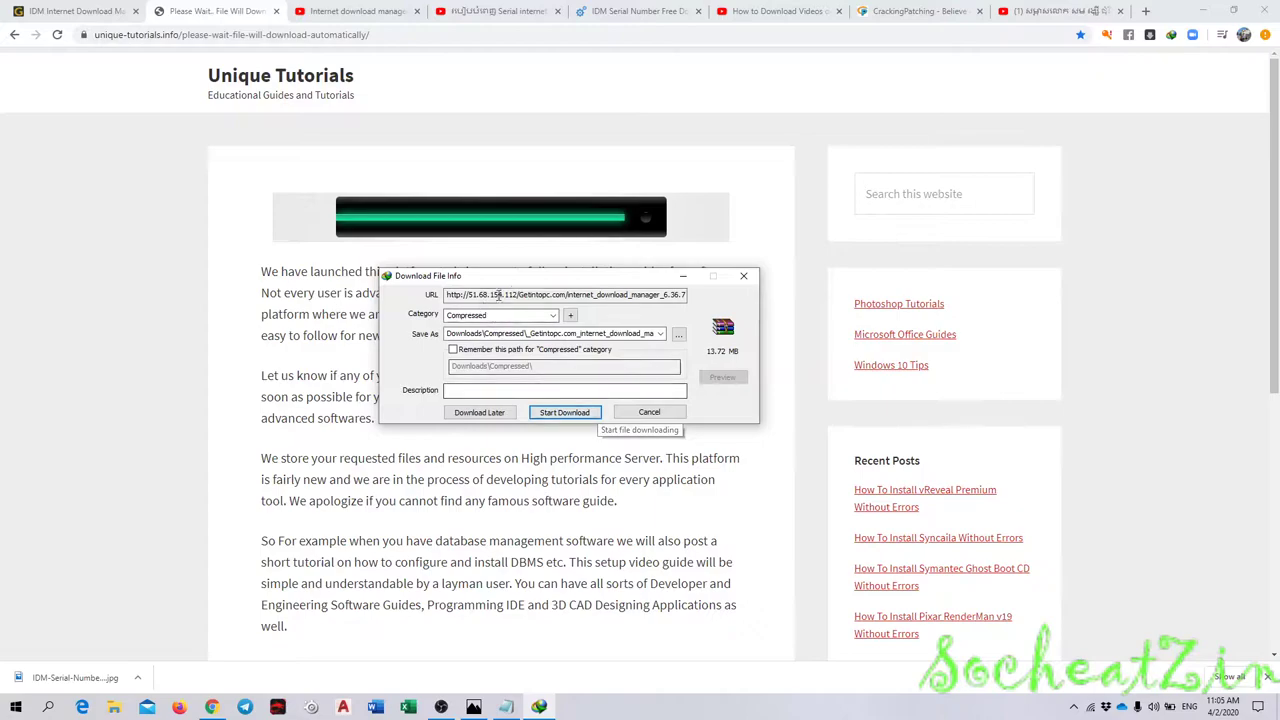
left_click_drag(555, 286, 469, 288)
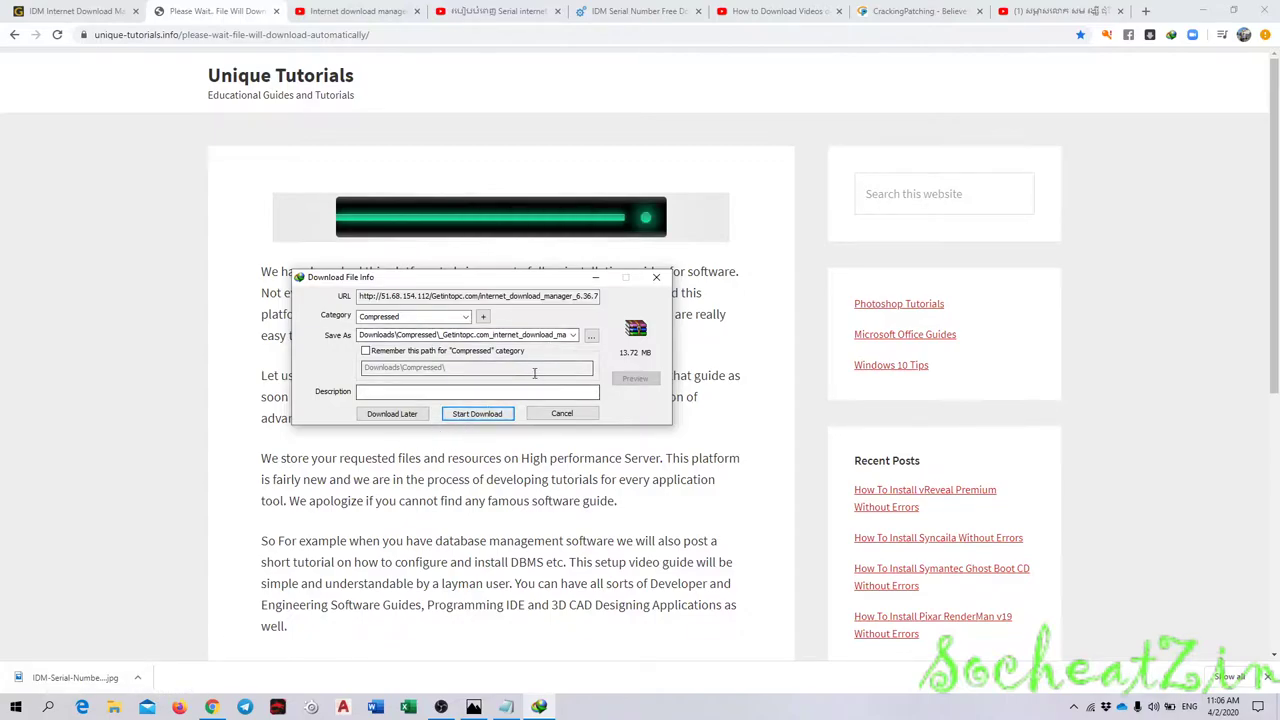
left_click_drag(433, 280, 435, 261)
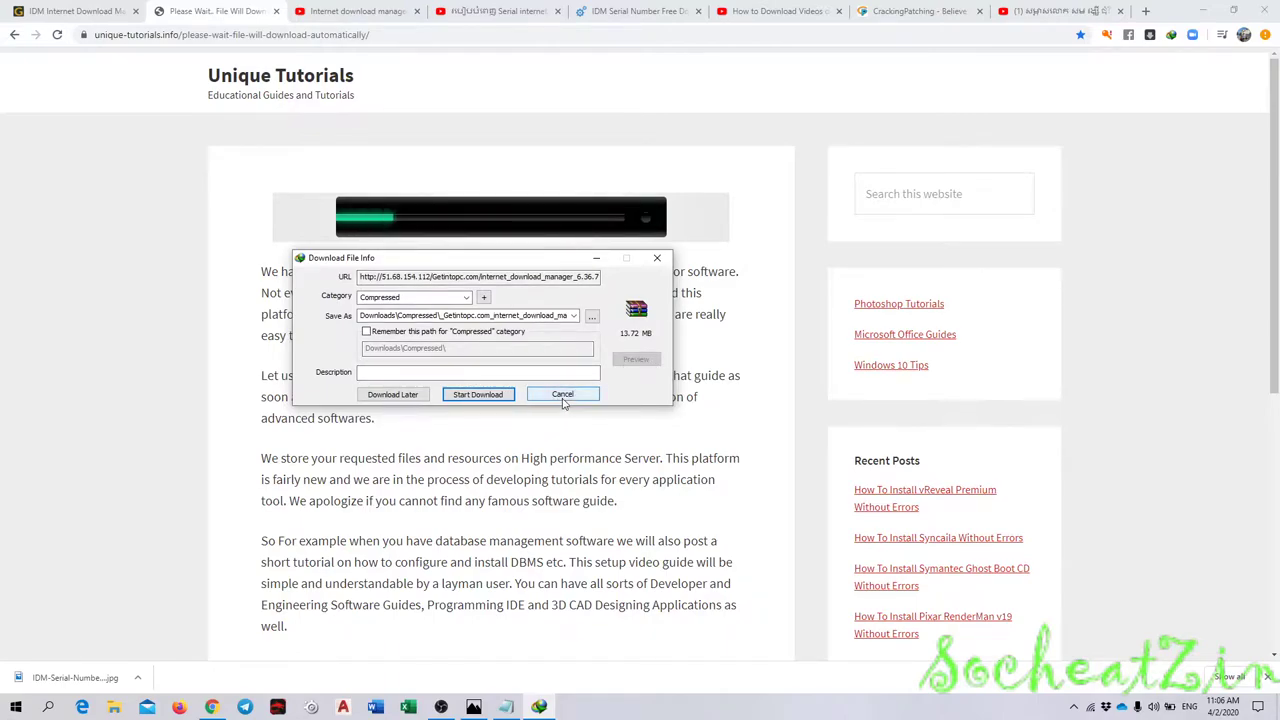
left_click(657, 260)
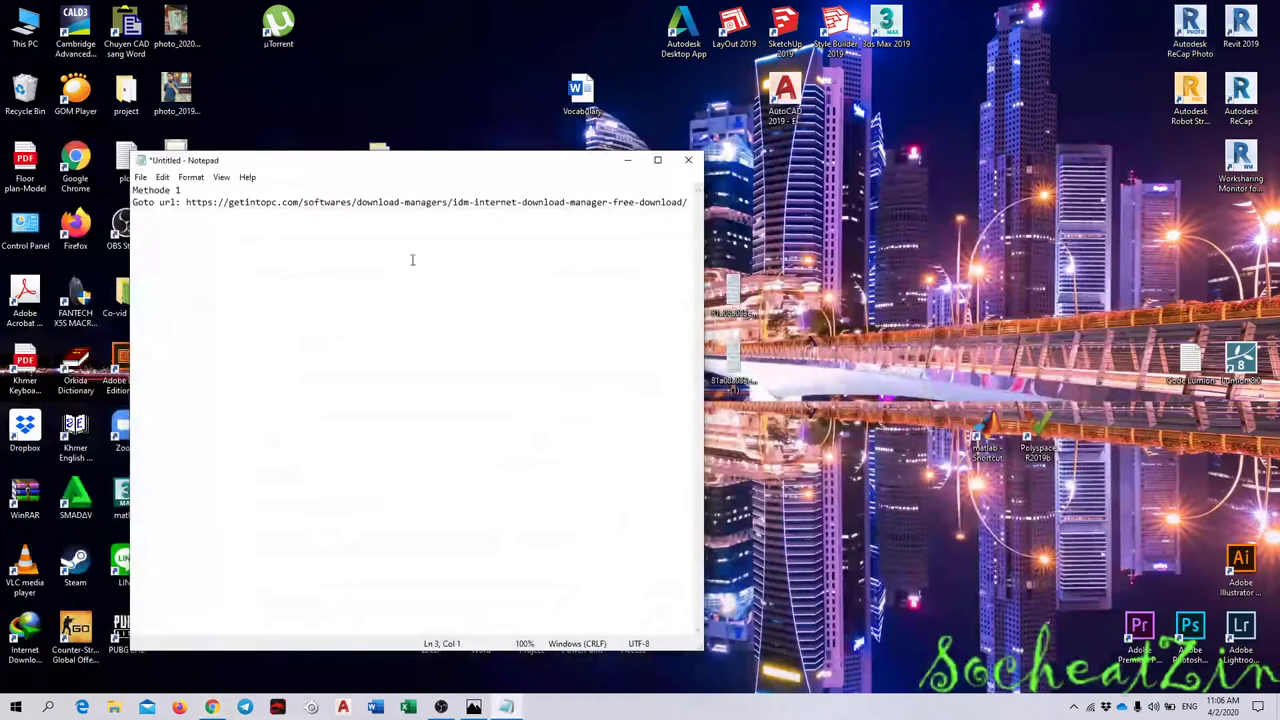
left_click(627, 160)
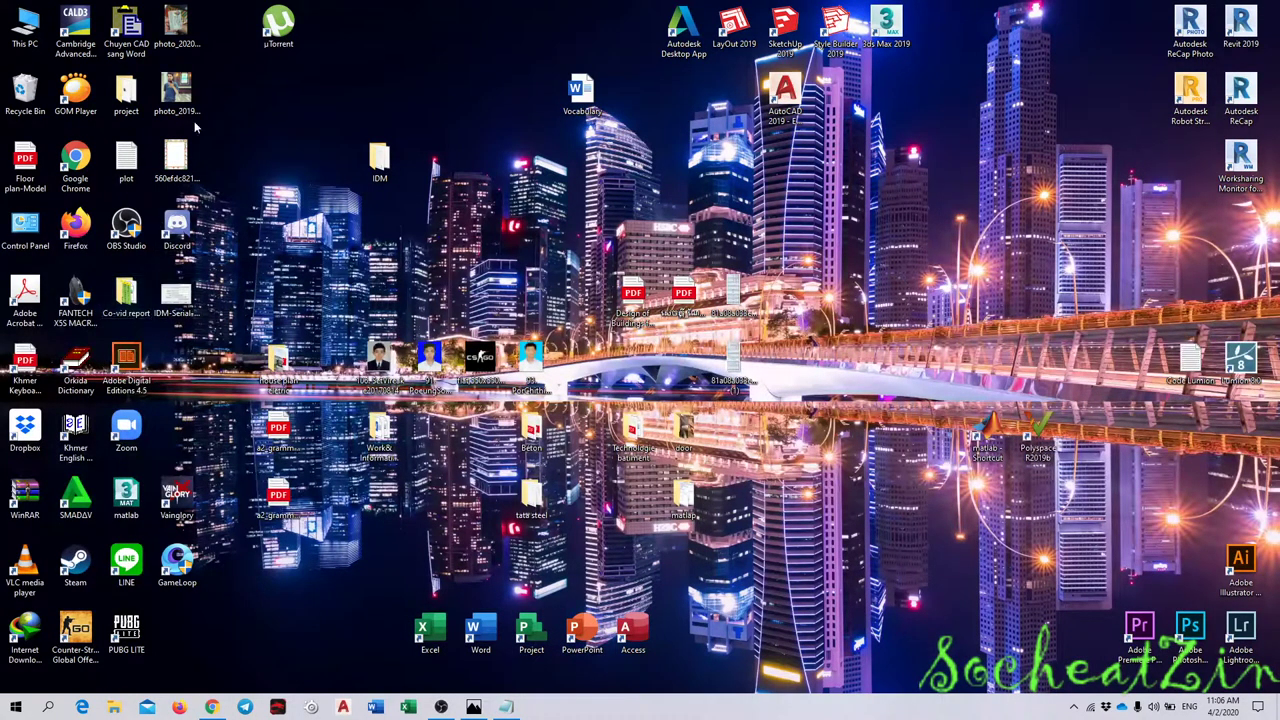
- Open the IDM folder on the desktop and select the Internet Download Manager 6.36.7 application among the extracted files
double_click(379, 160)
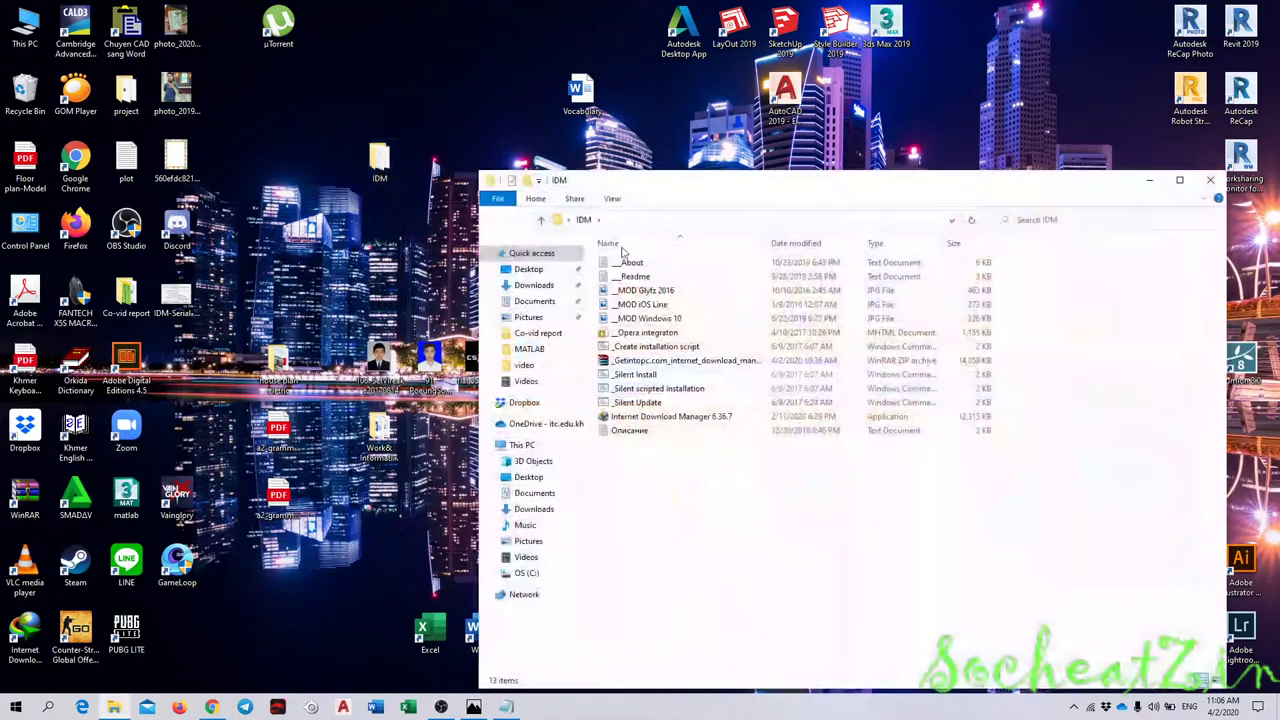
left_click(659, 363)
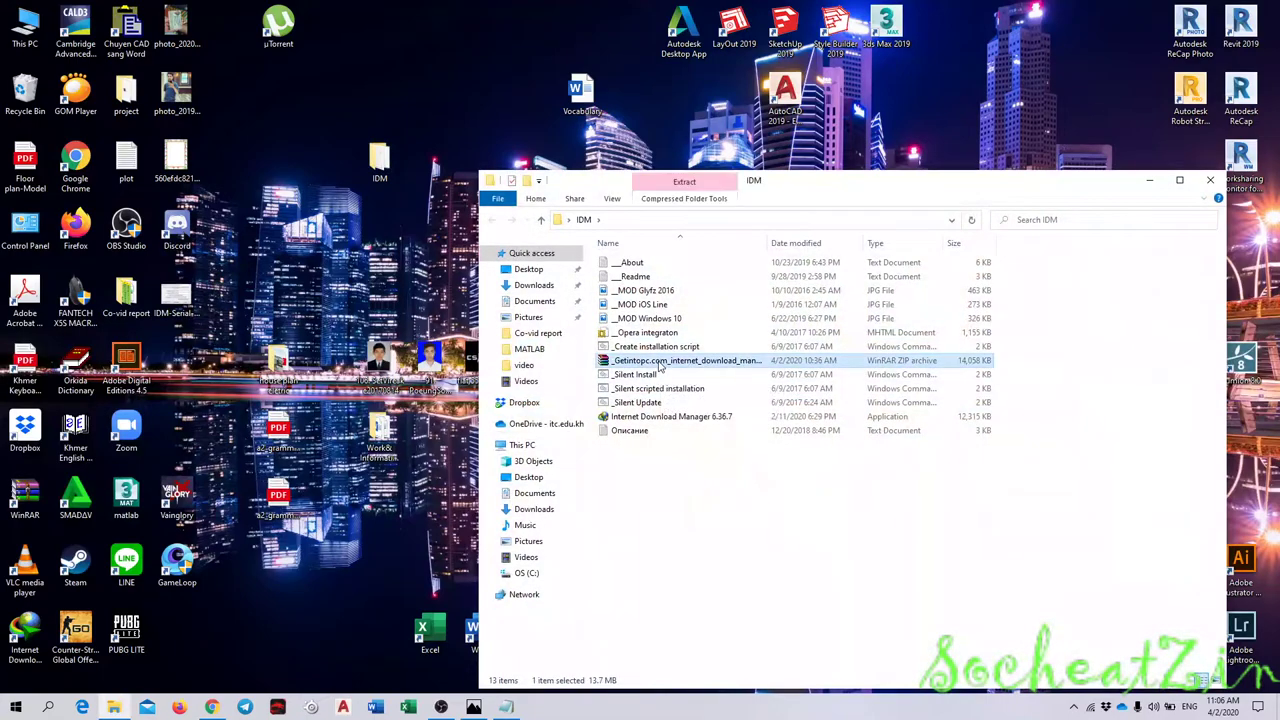
right_click(632, 366)
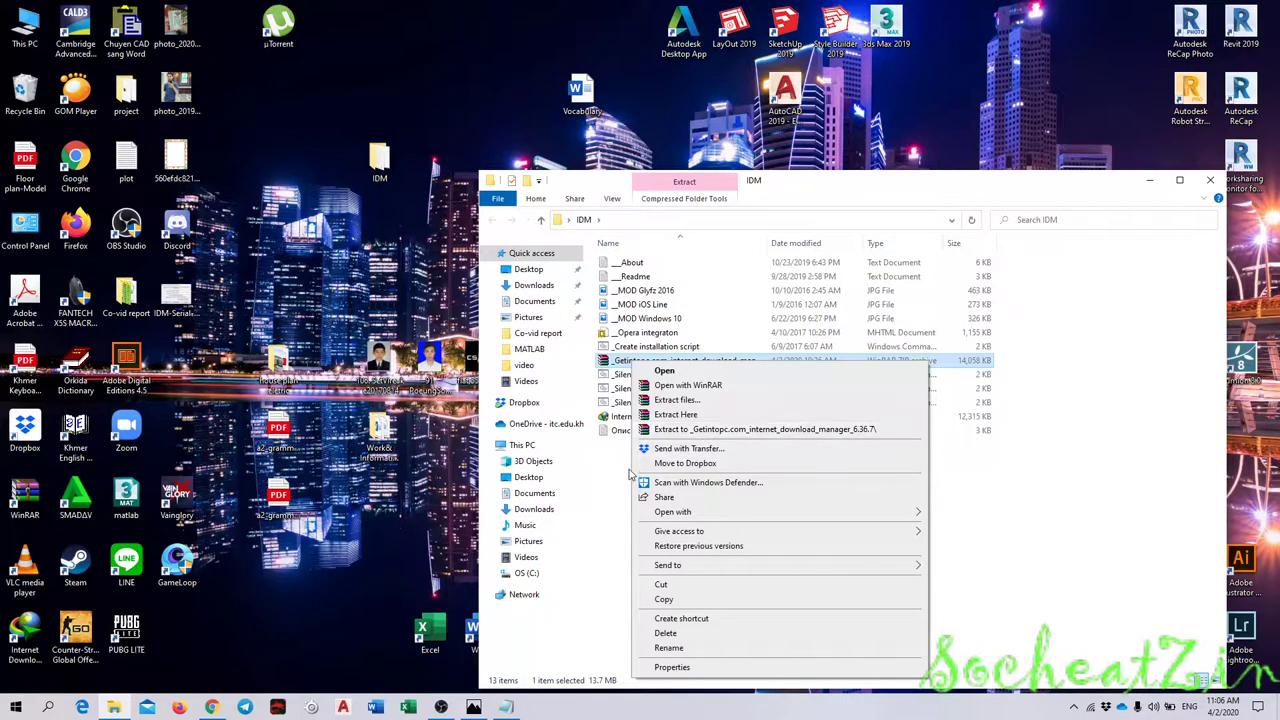
left_click_drag(630, 472, 648, 378)
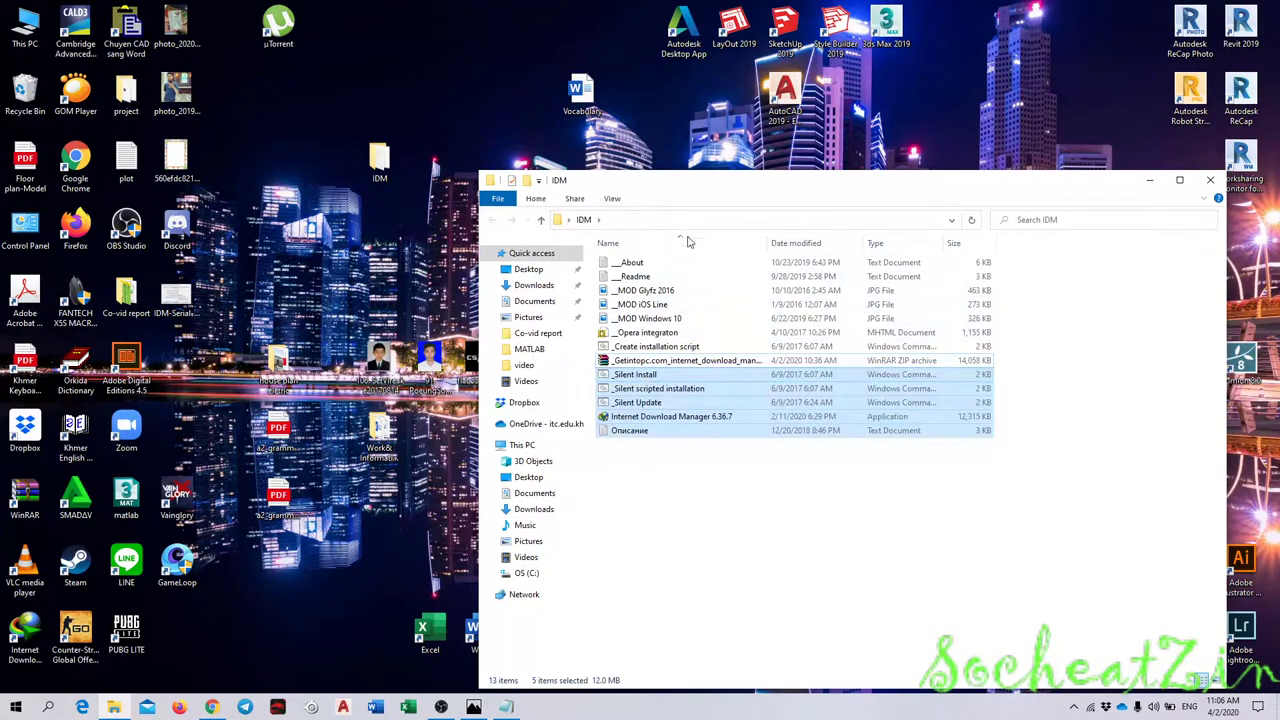
left_click_drag(1008, 264, 972, 352)
left_click(741, 420)
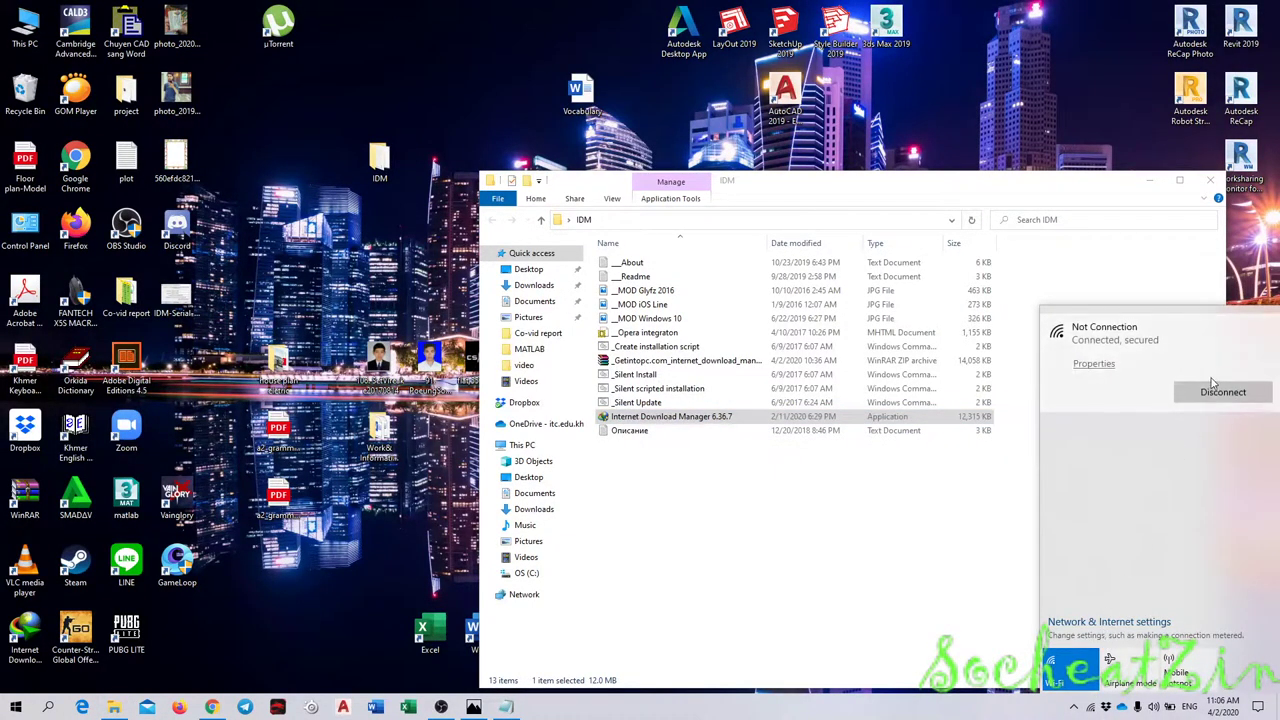
- Disconnect the computer from the current Wi-Fi network
left_click(1215, 394)
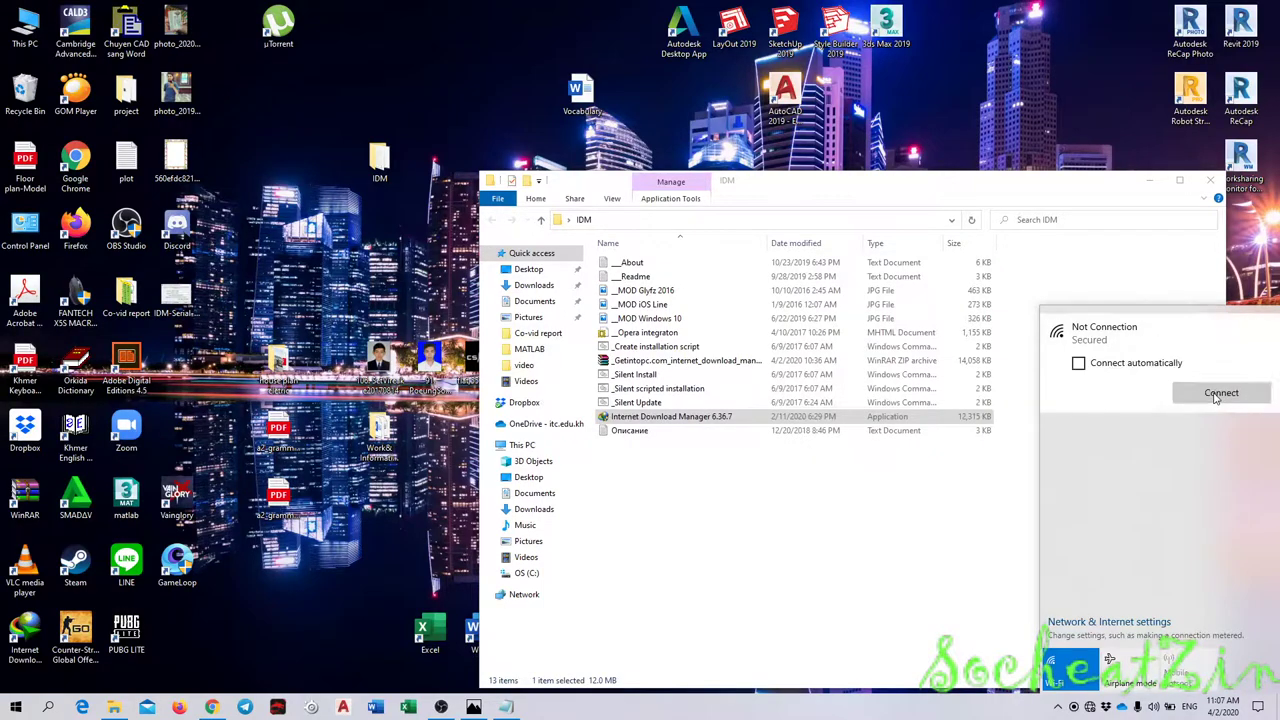
left_click(826, 711)
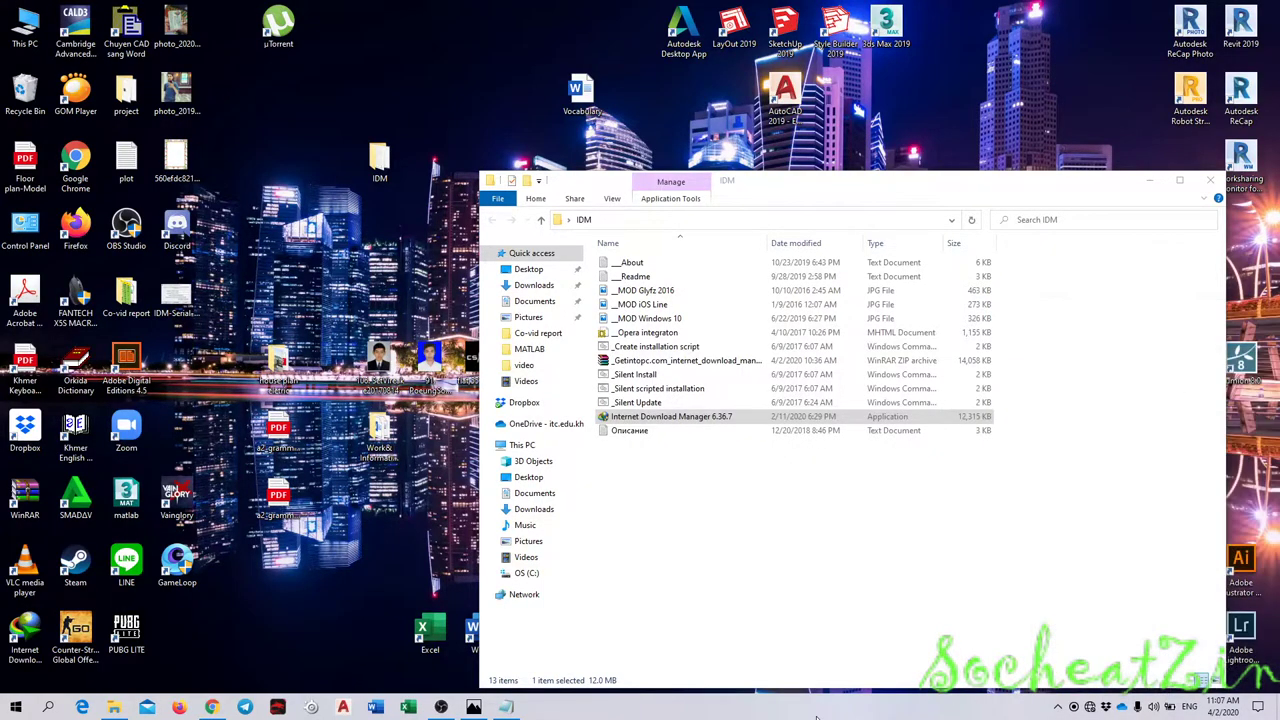
- Search Windows for "windows de" and open the Windows Security app
left_click(35, 709)
type("windd")
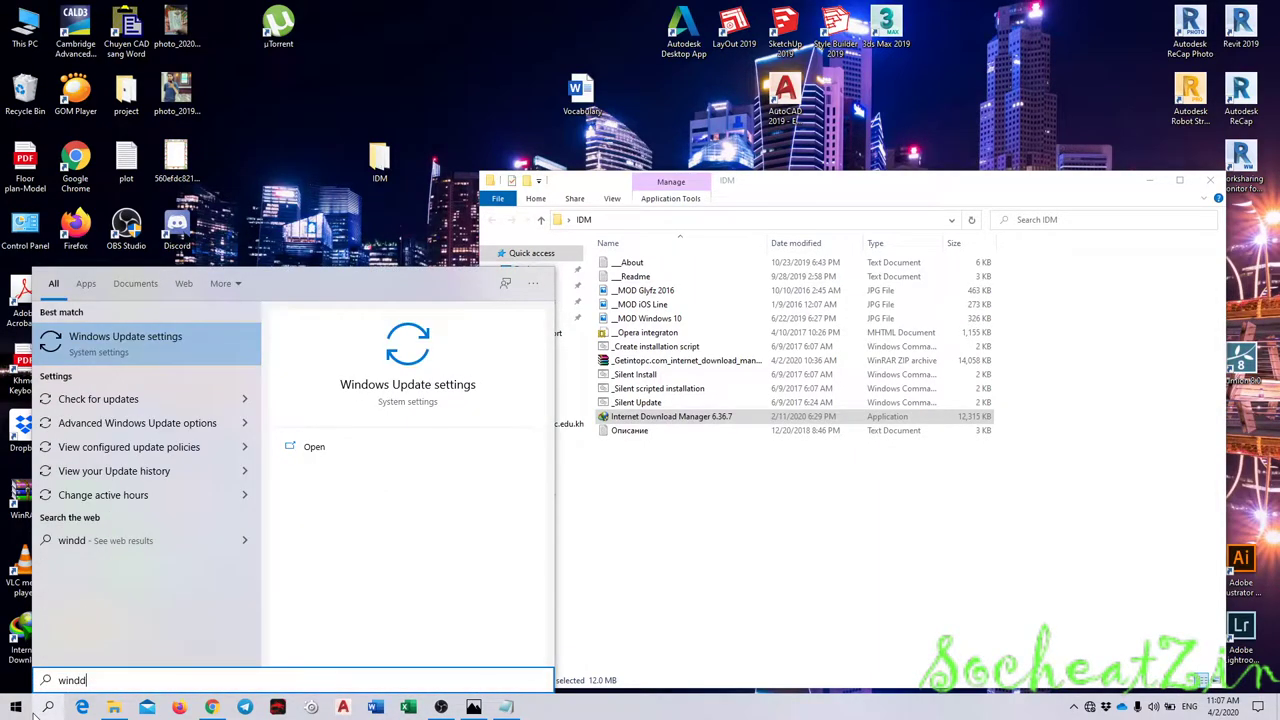
key("BackSpace")
type("ow")
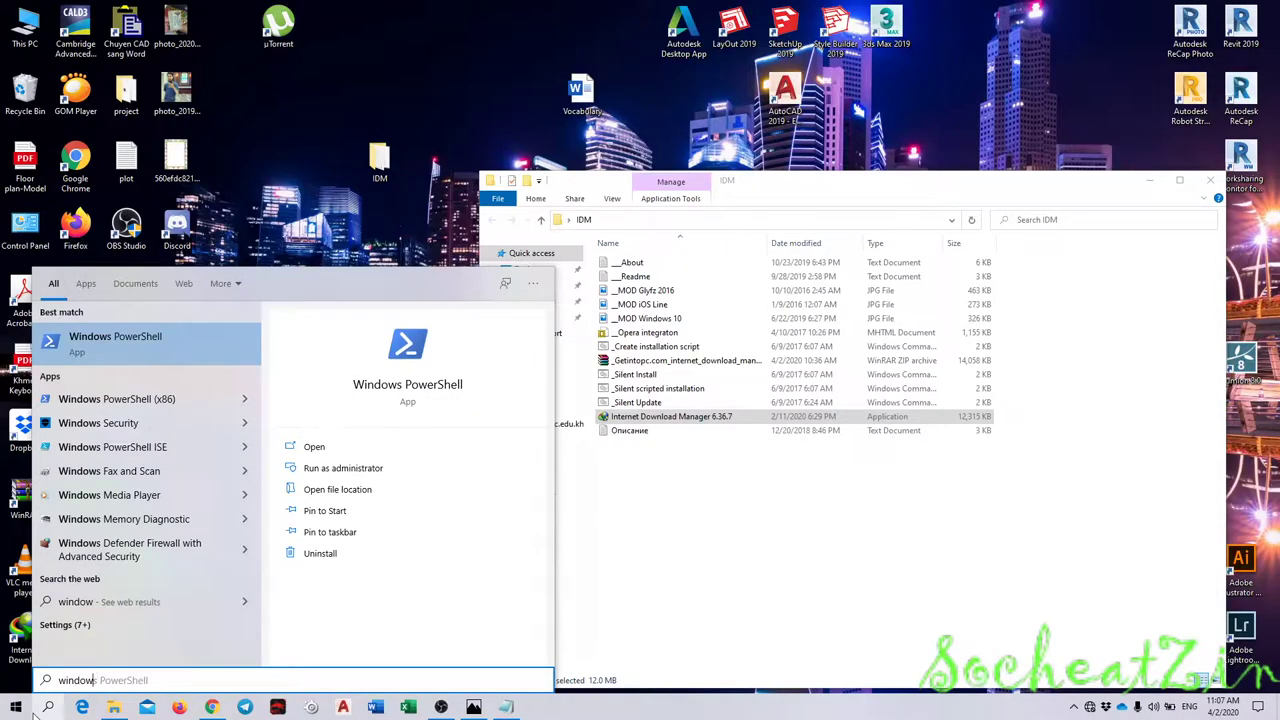
type(" de")
key("BackSpace")
key("BackSpace")
type("s")
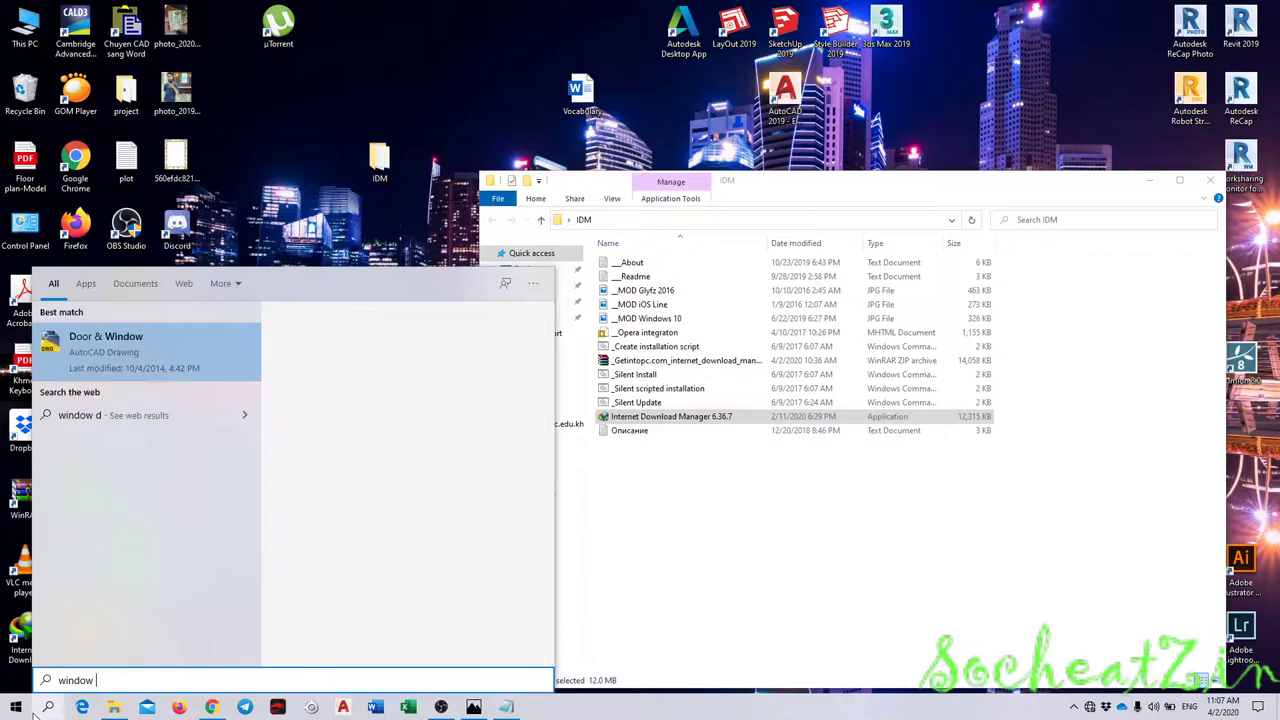
key("BackSpace")
key("BackSpace")
type("s")
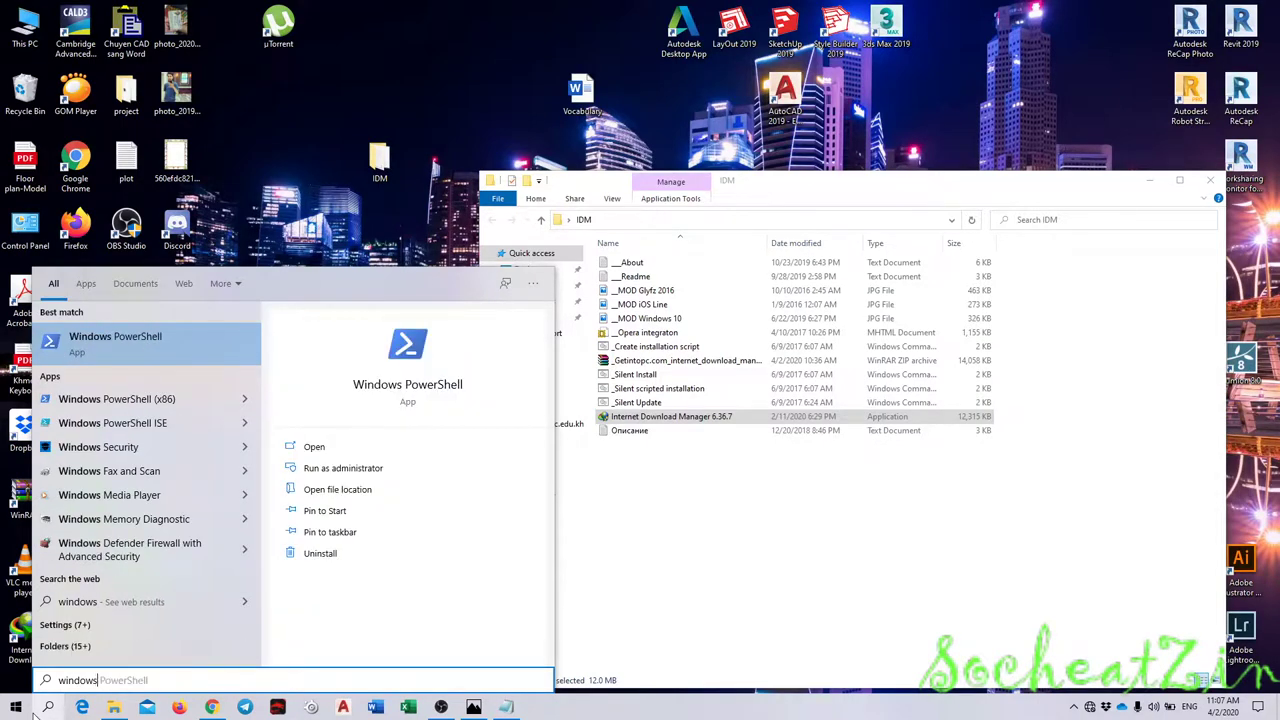
type(" de")
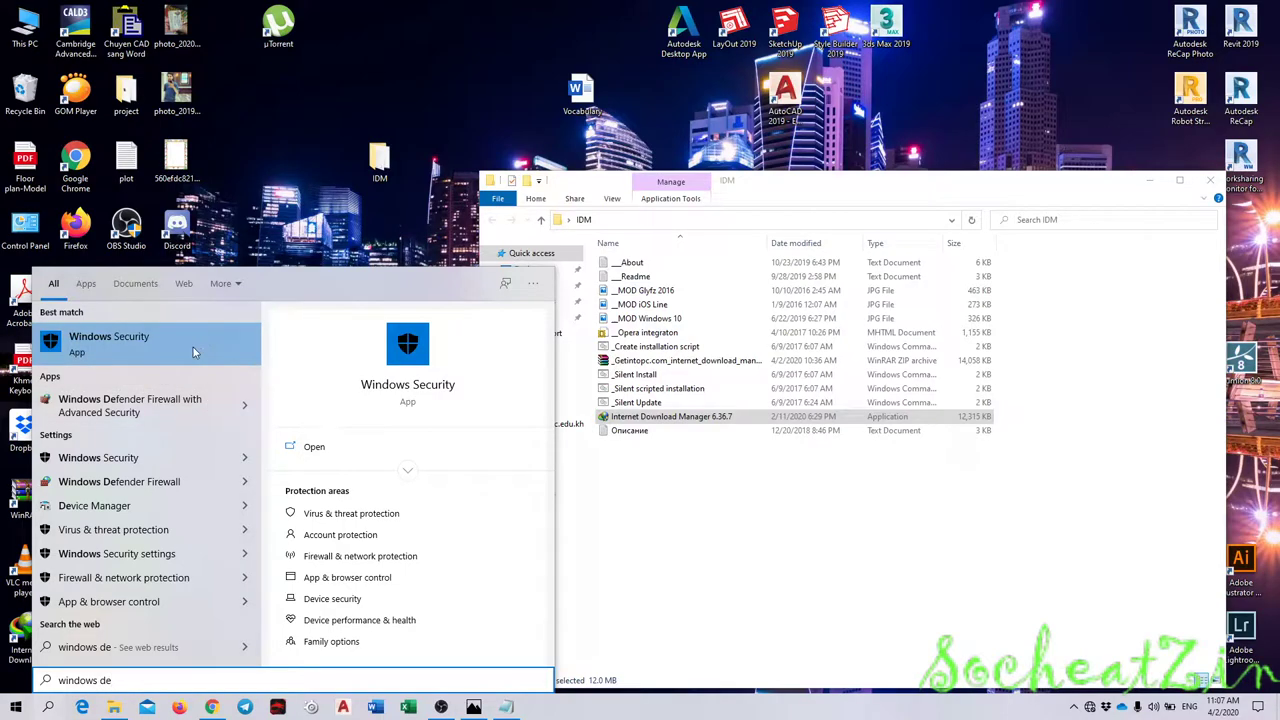
left_click(193, 347)
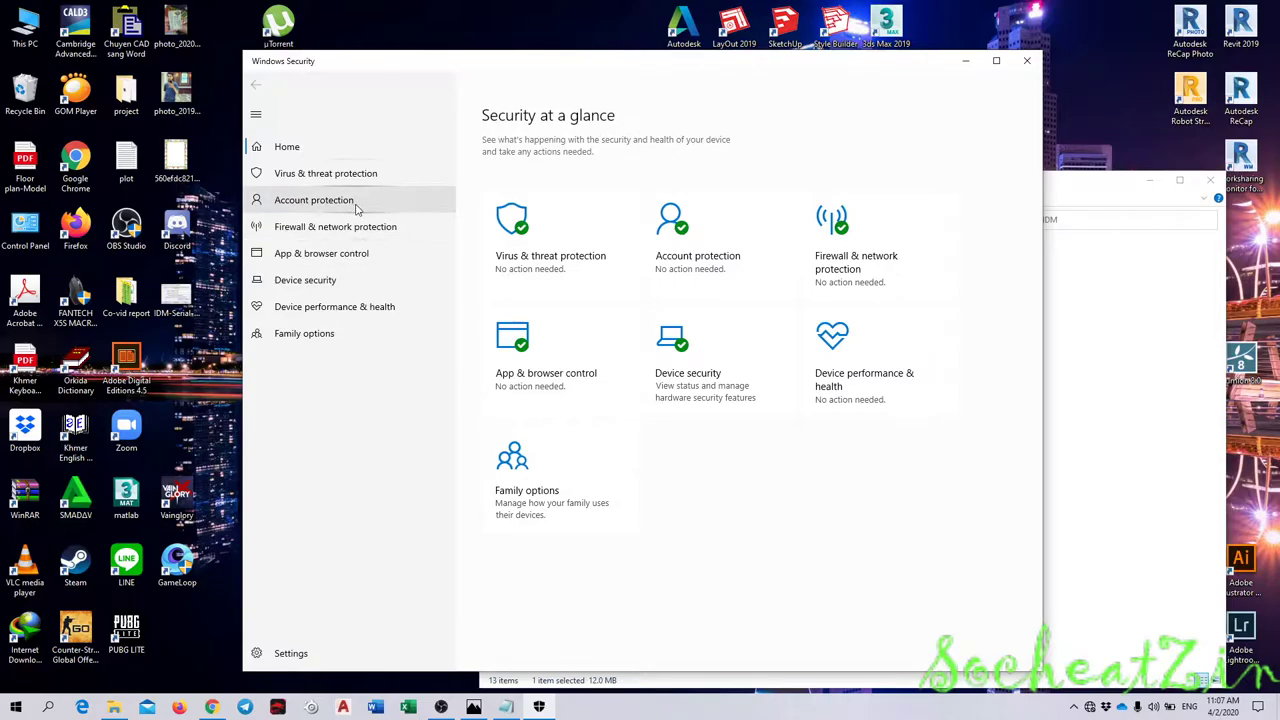
- Look through the Windows Security sections, including firewall, account and virus protection, and close the Windows Security window
left_click(370, 309)
left_click(362, 333)
left_click(375, 257)
left_click(373, 206)
left_click(375, 227)
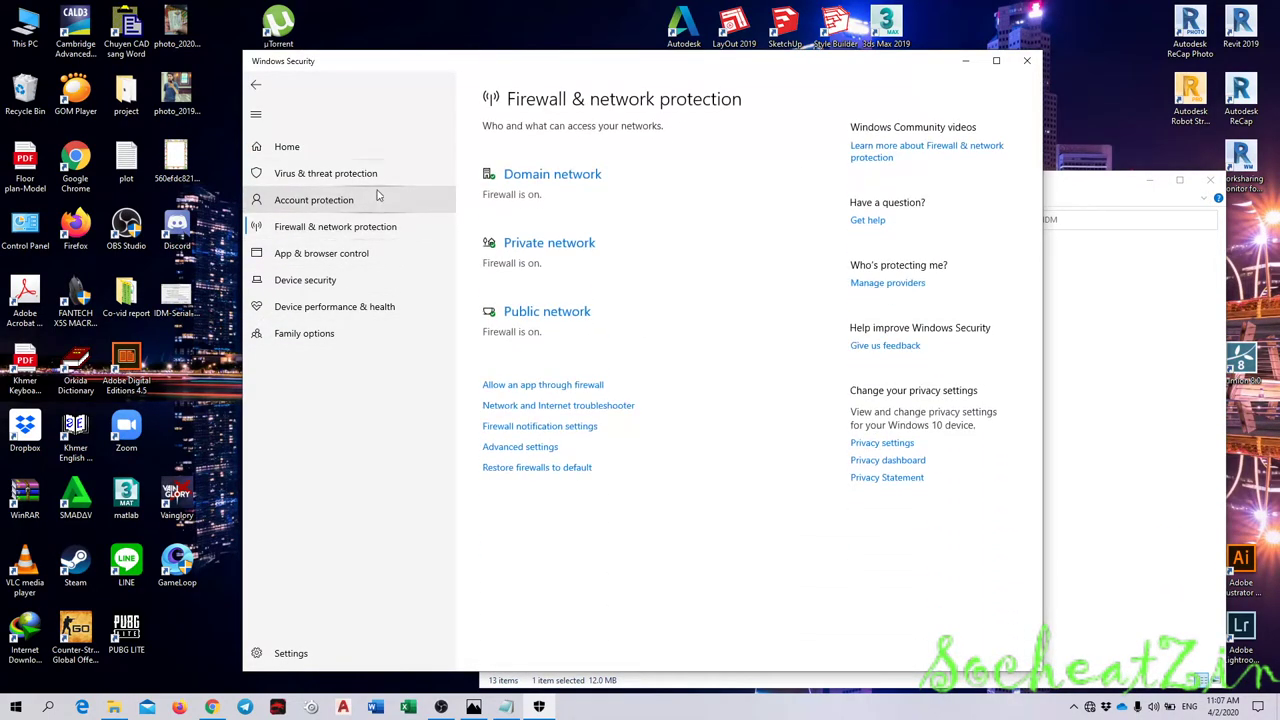
left_click(377, 199)
left_click(393, 173)
left_click(395, 158)
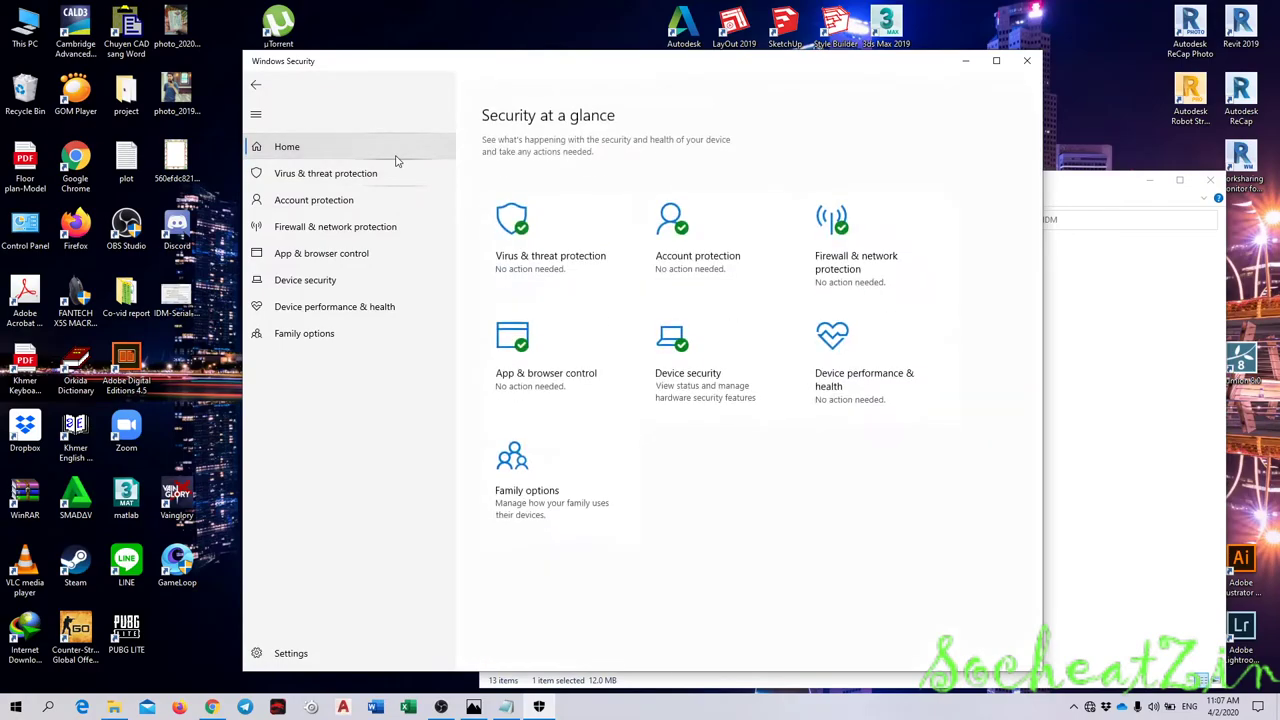
left_click(1027, 60)
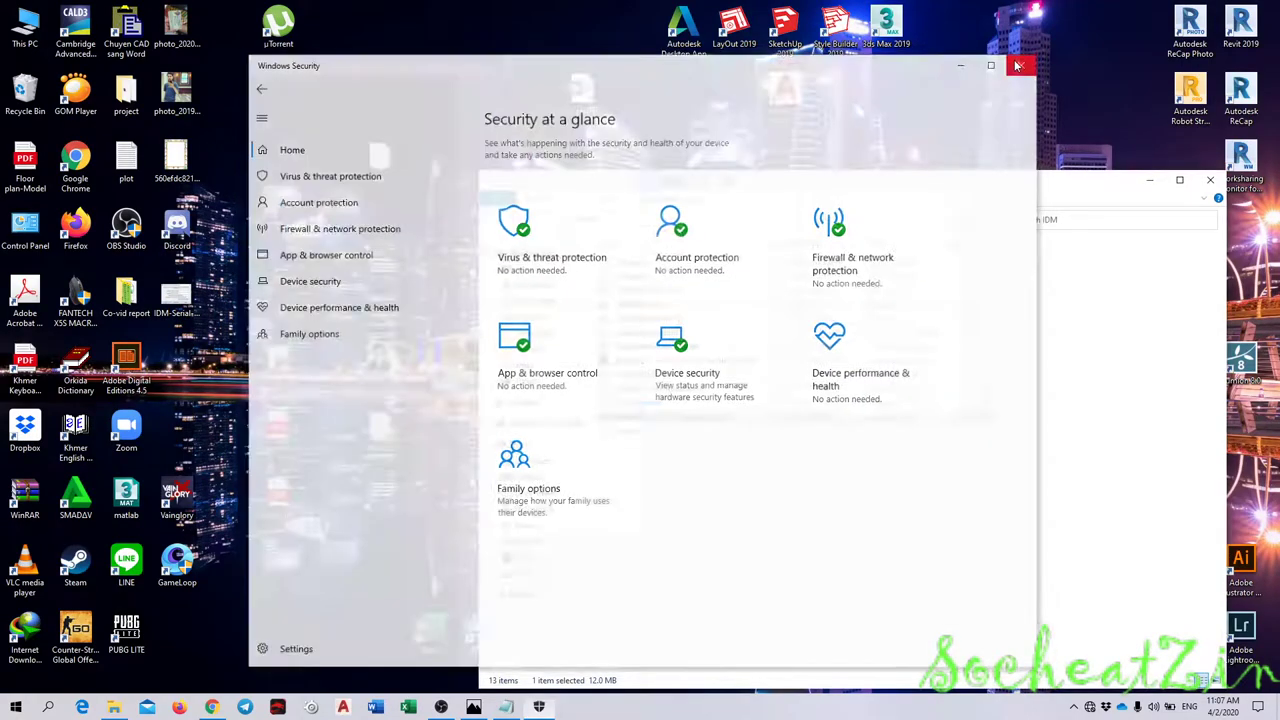
- Check the startup status of the Windows Security notification entry in Task Manager and close Task Manager
right_click(737, 703)
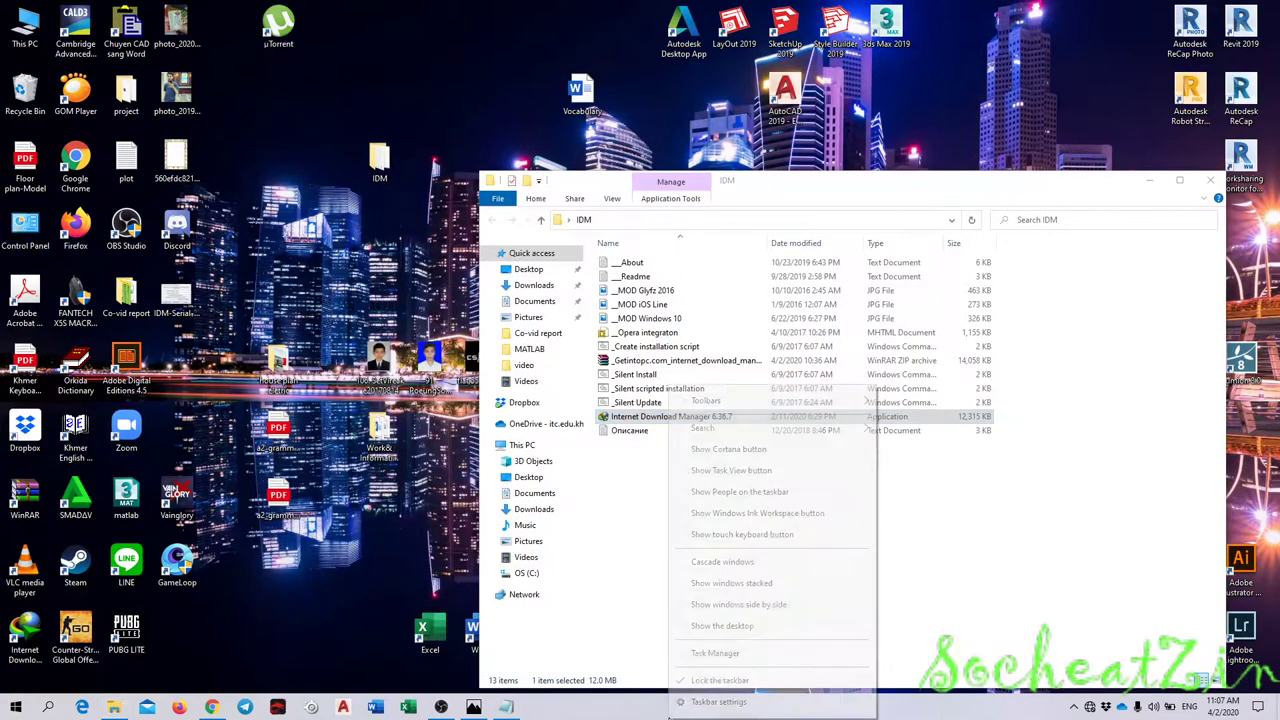
left_click(712, 655)
left_click(816, 251)
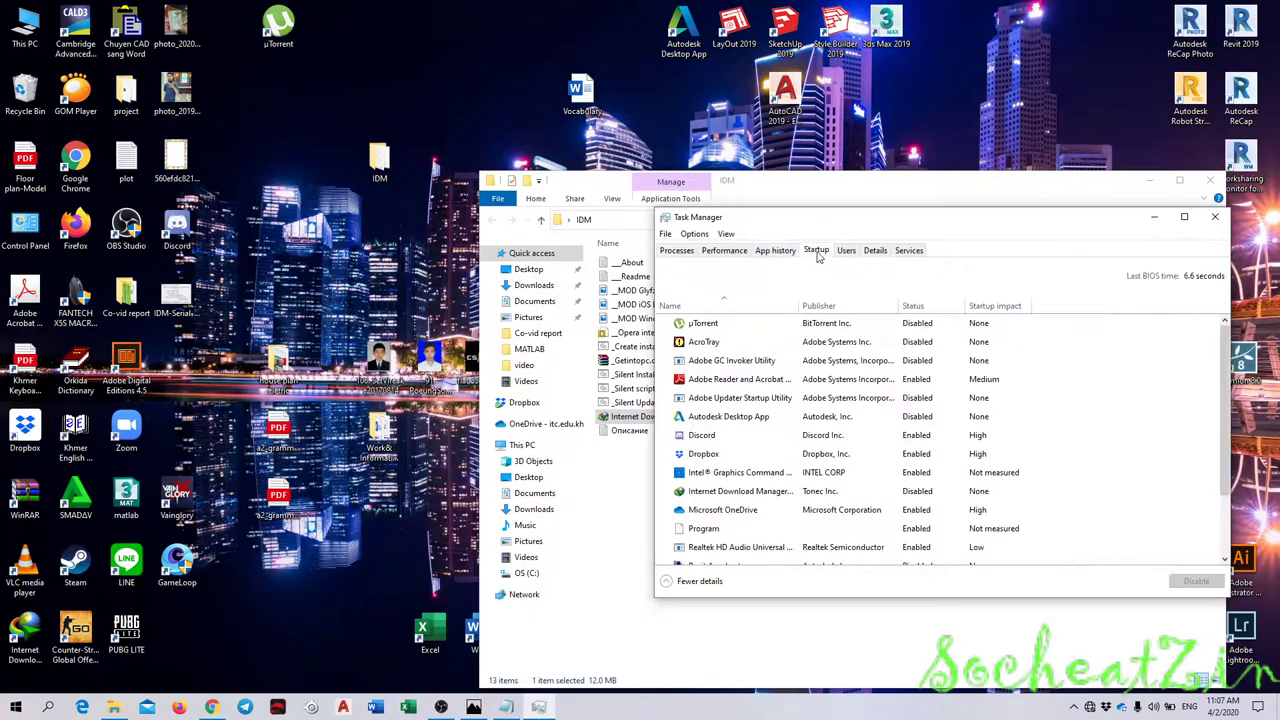
scroll(737, 445, "down", 2)
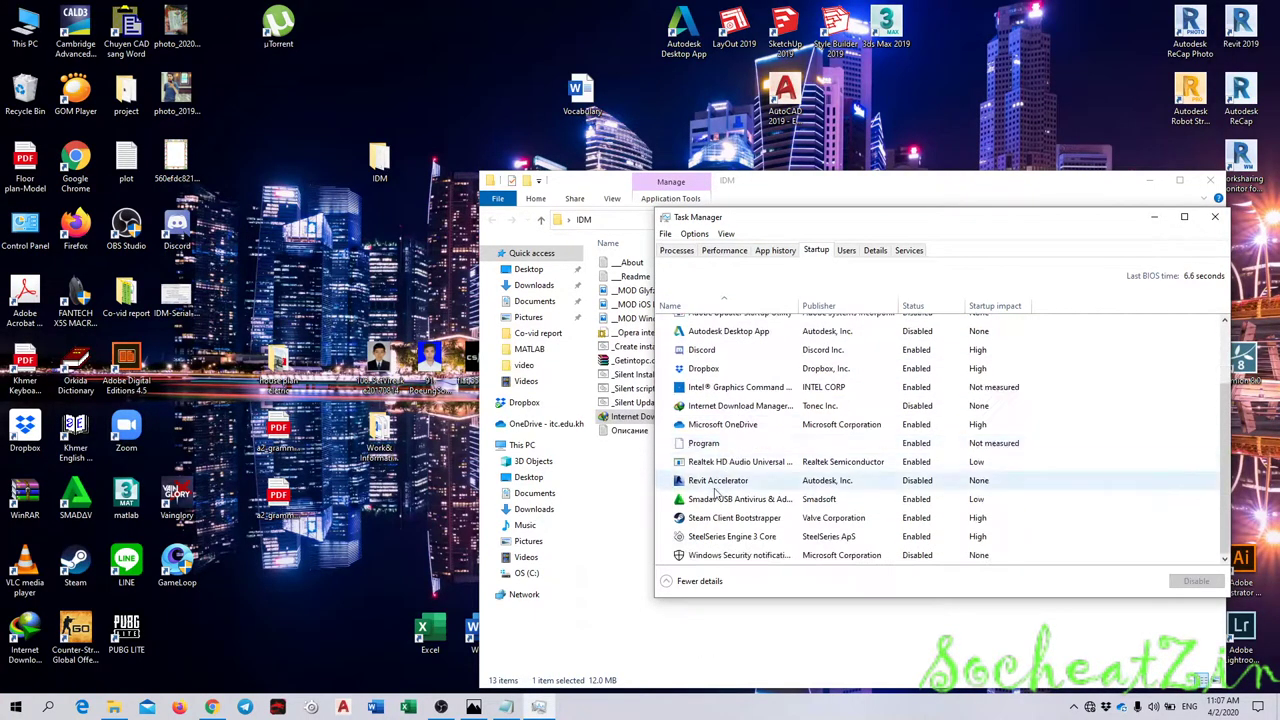
left_click(849, 558)
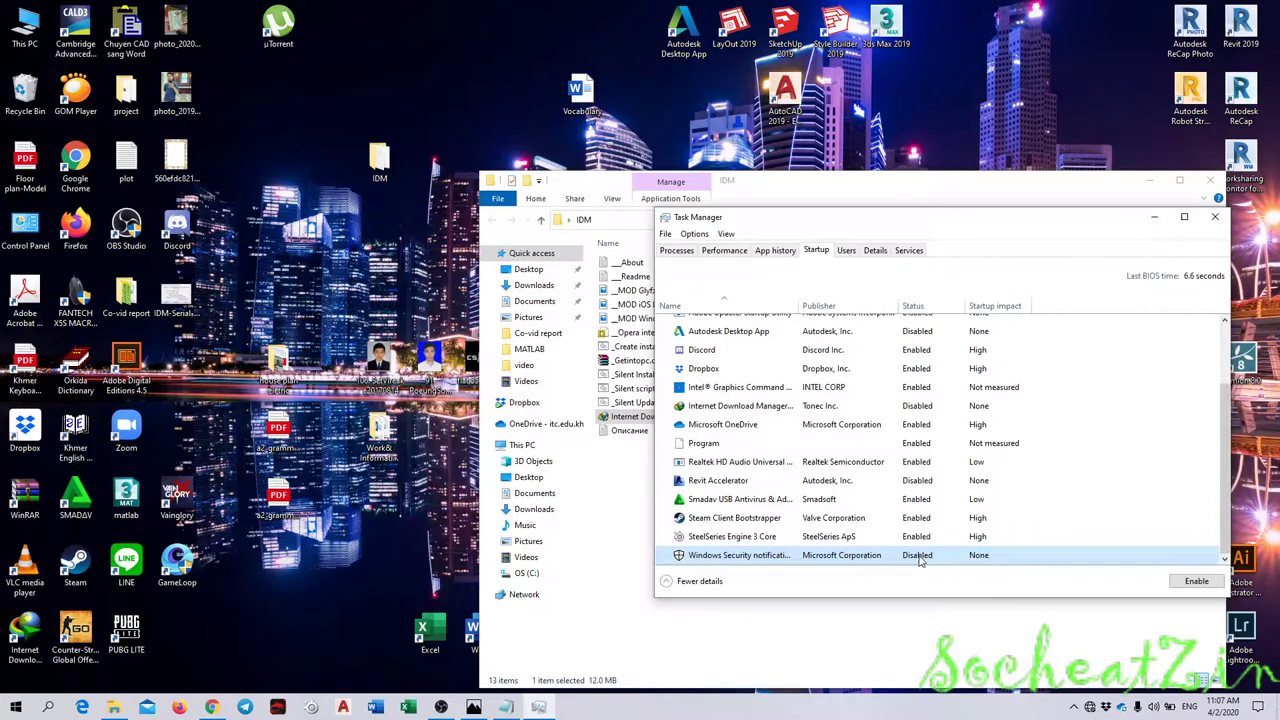
key("Up")
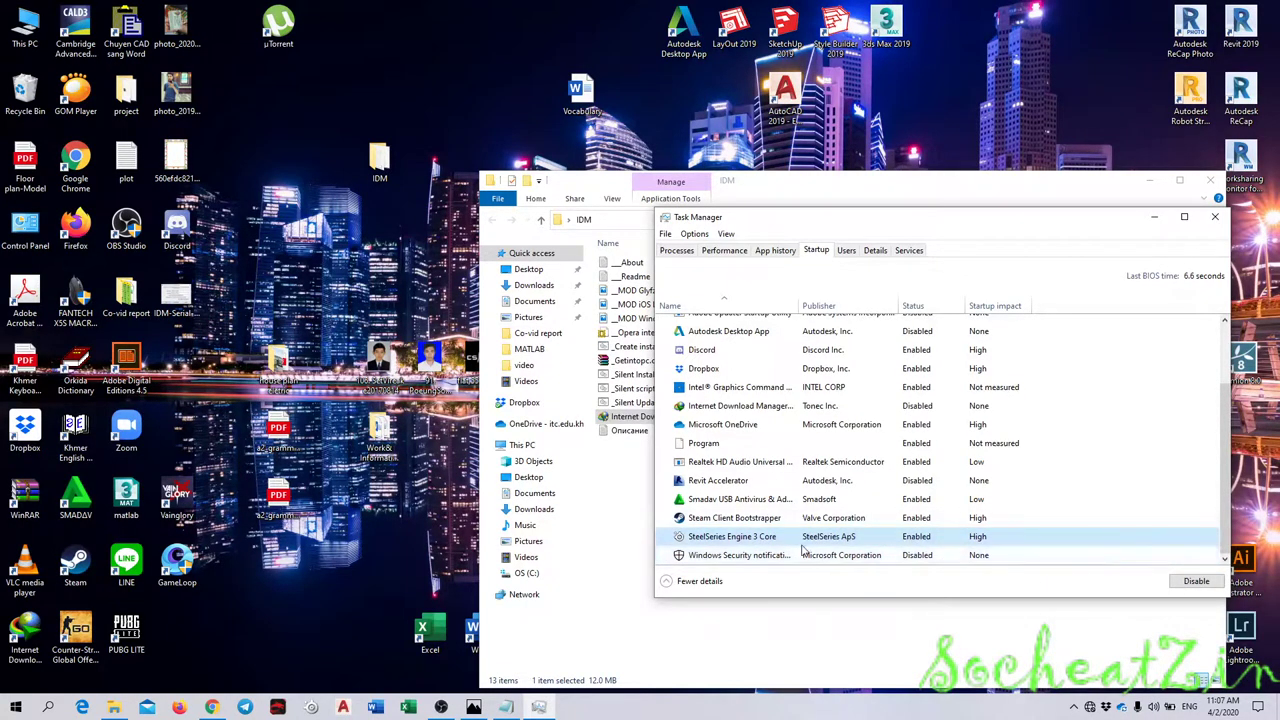
left_click(900, 559)
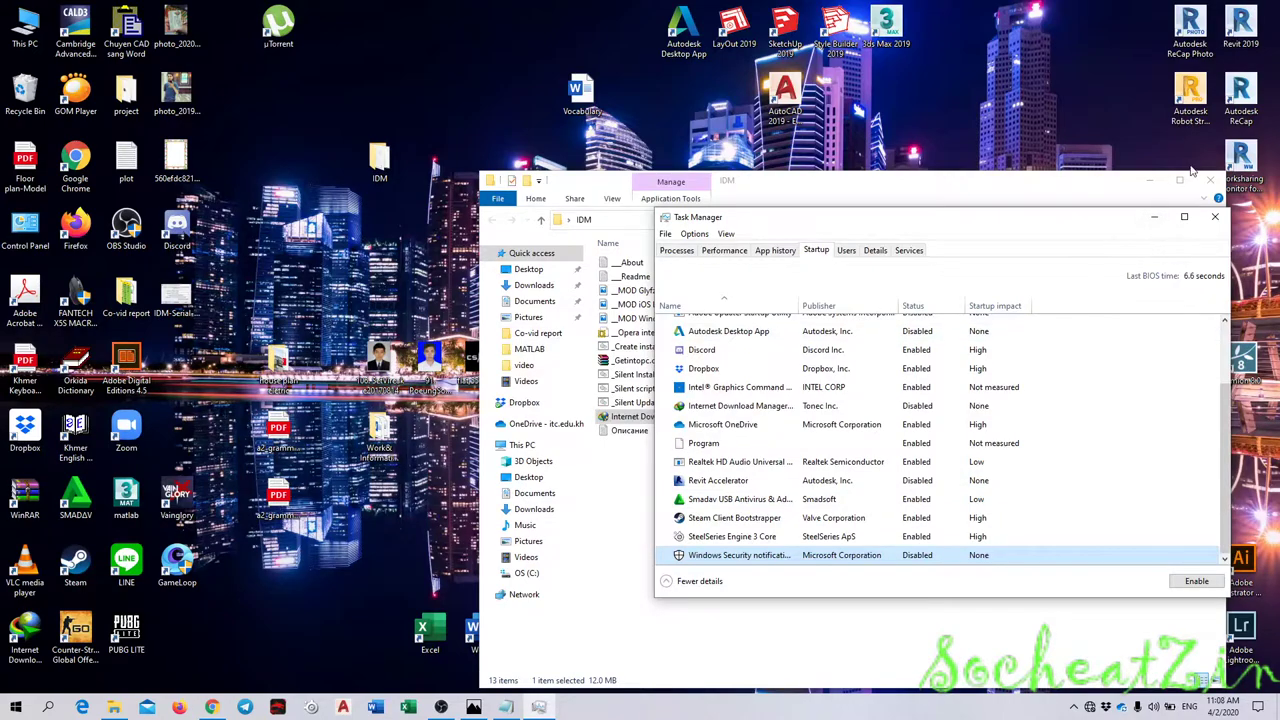
left_click_drag(1095, 216, 1012, 200)
left_click(1140, 211)
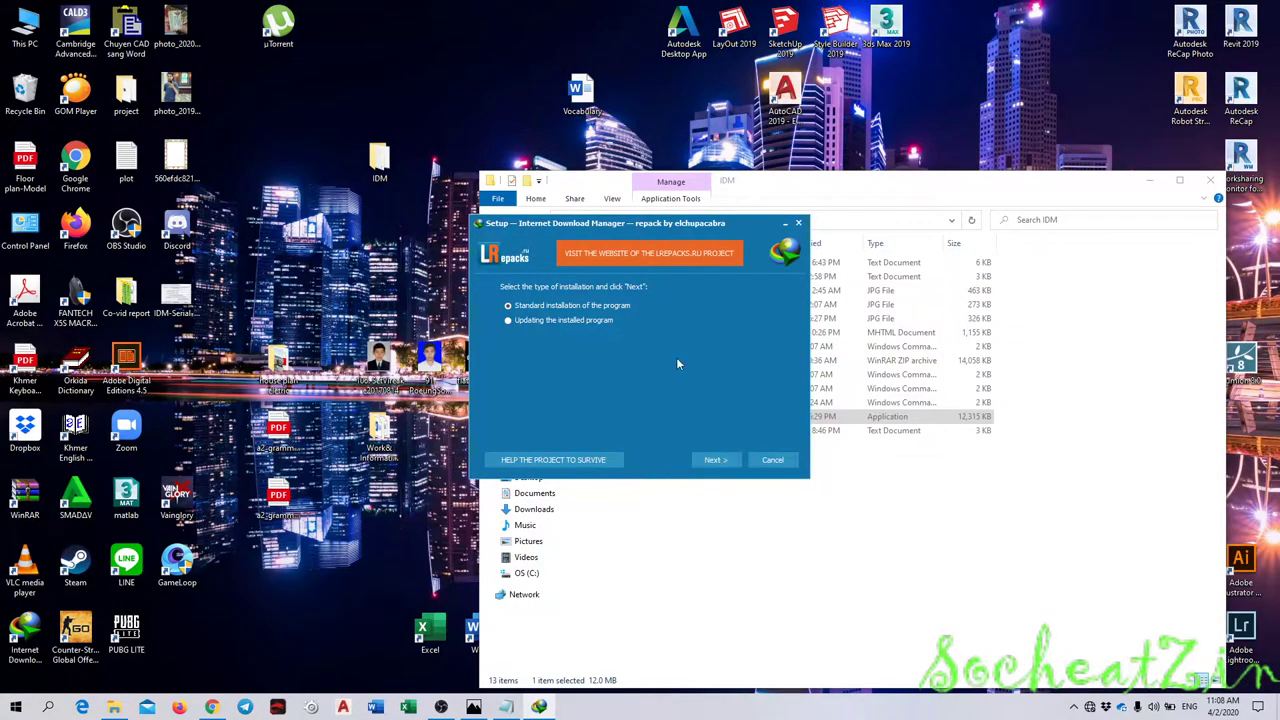
- Exit the Internet Download Manager setup without installing and close the IDM folder window
left_click(799, 224)
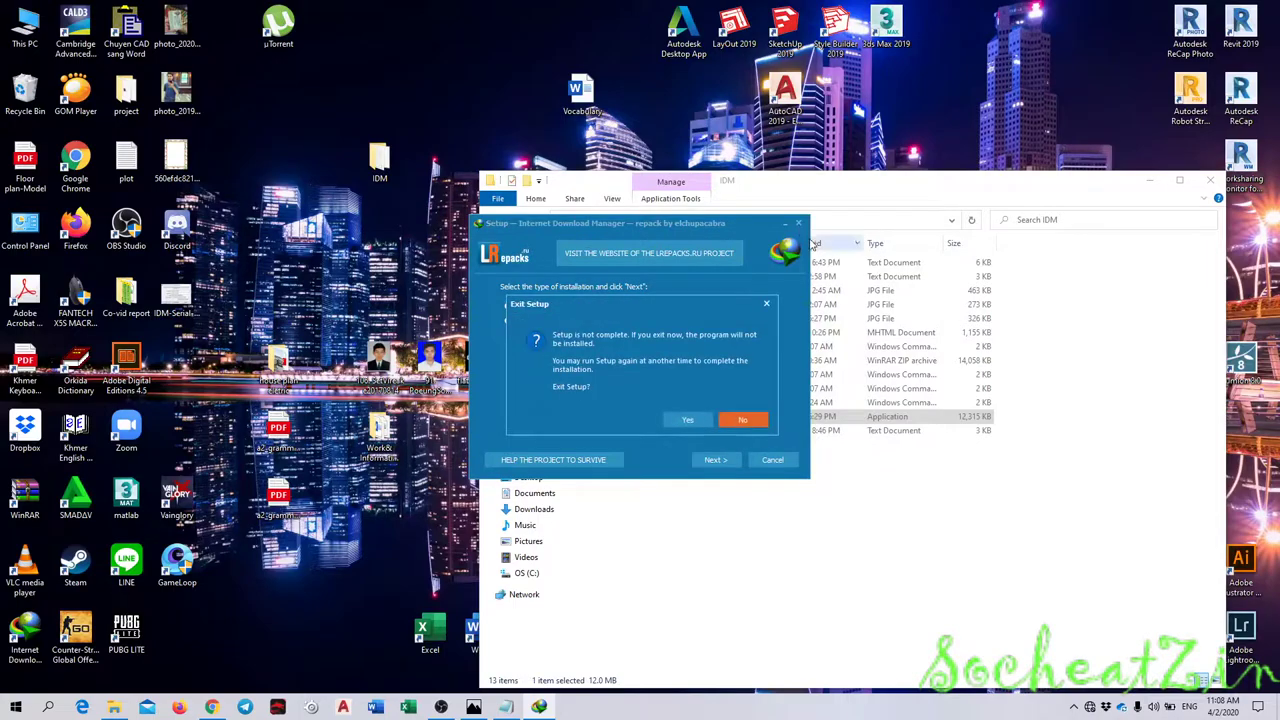
left_click(744, 420)
left_click(799, 224)
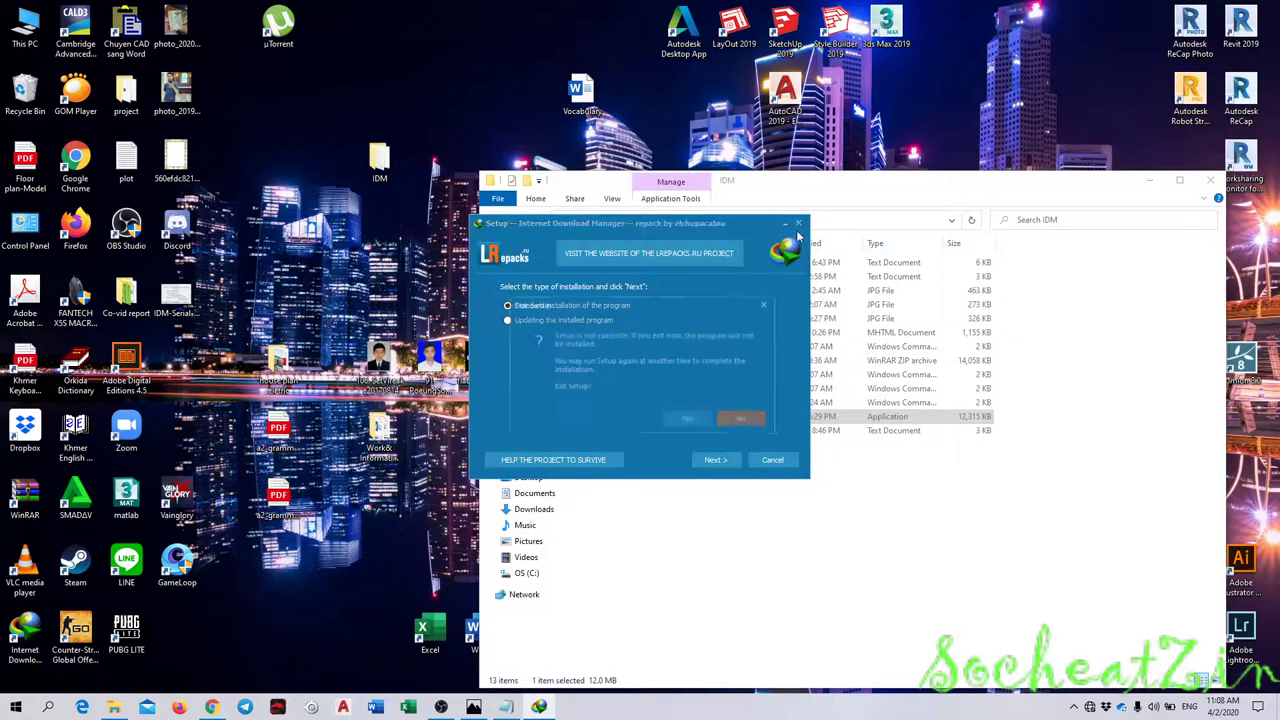
left_click(686, 420)
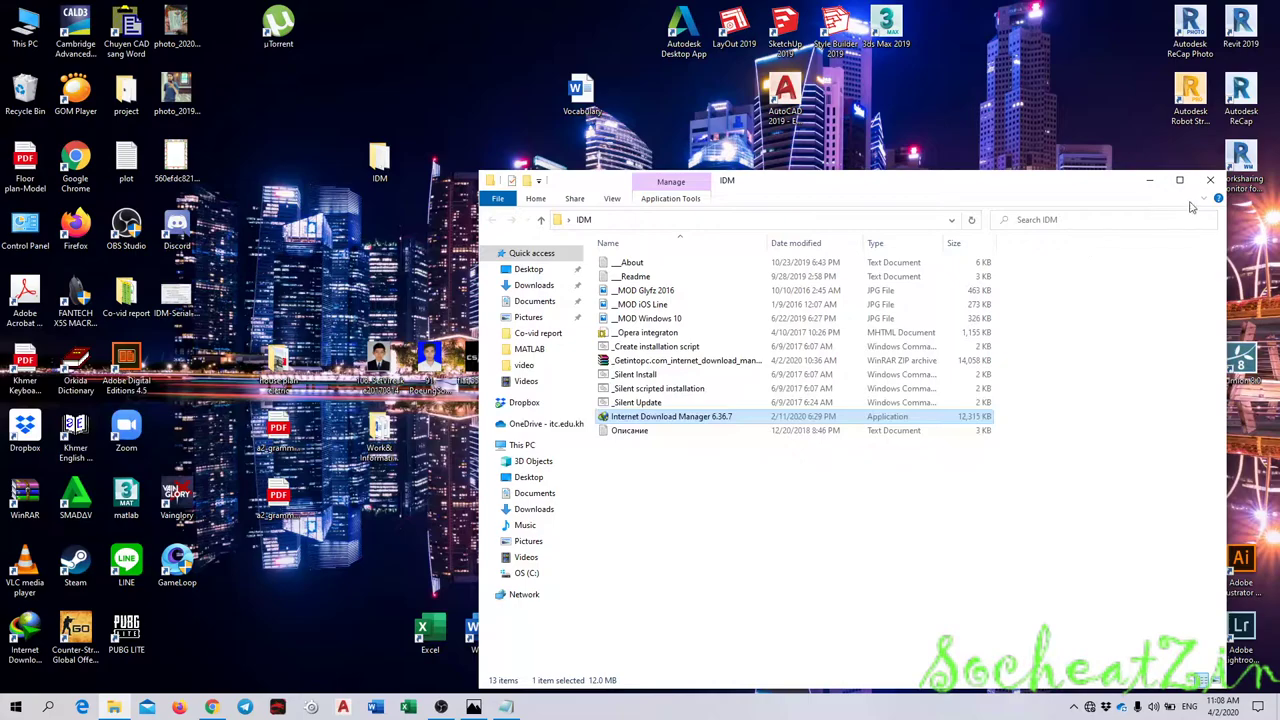
left_click(1210, 180)
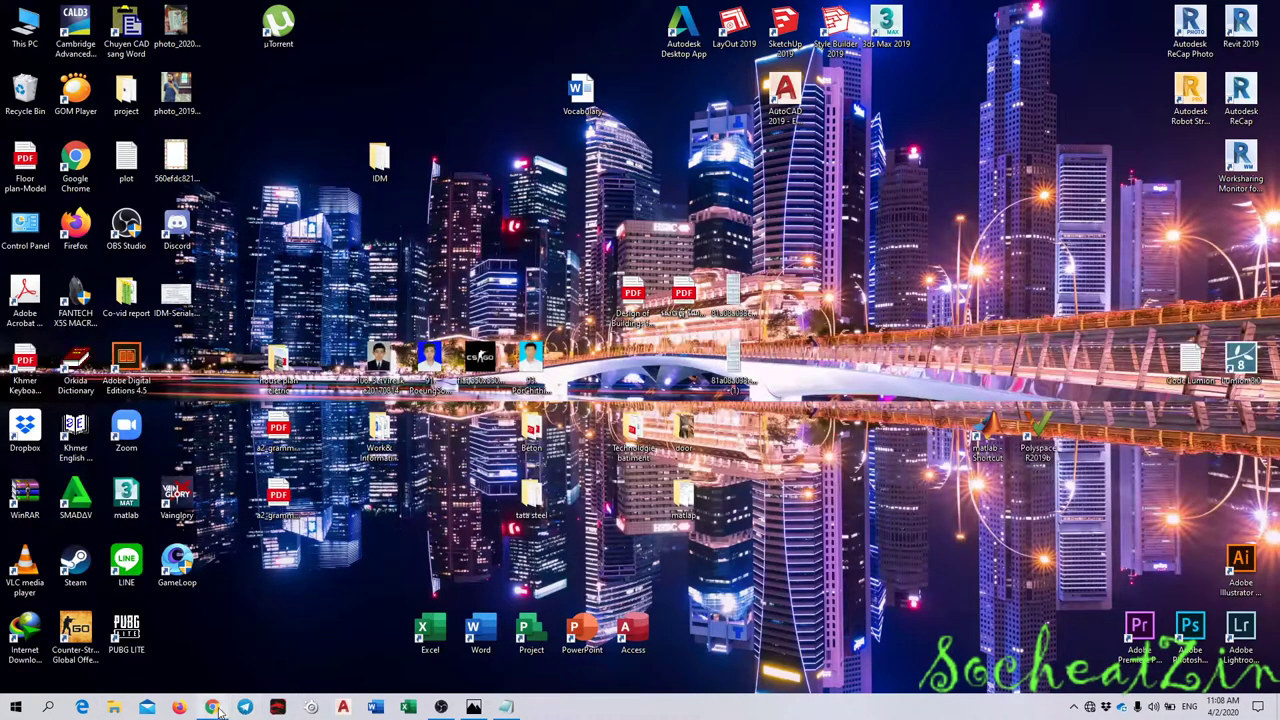
- Switch to Chrome and view the YouTube video "Internet download manager 6.35 full version free" in full screen
left_click(215, 640)
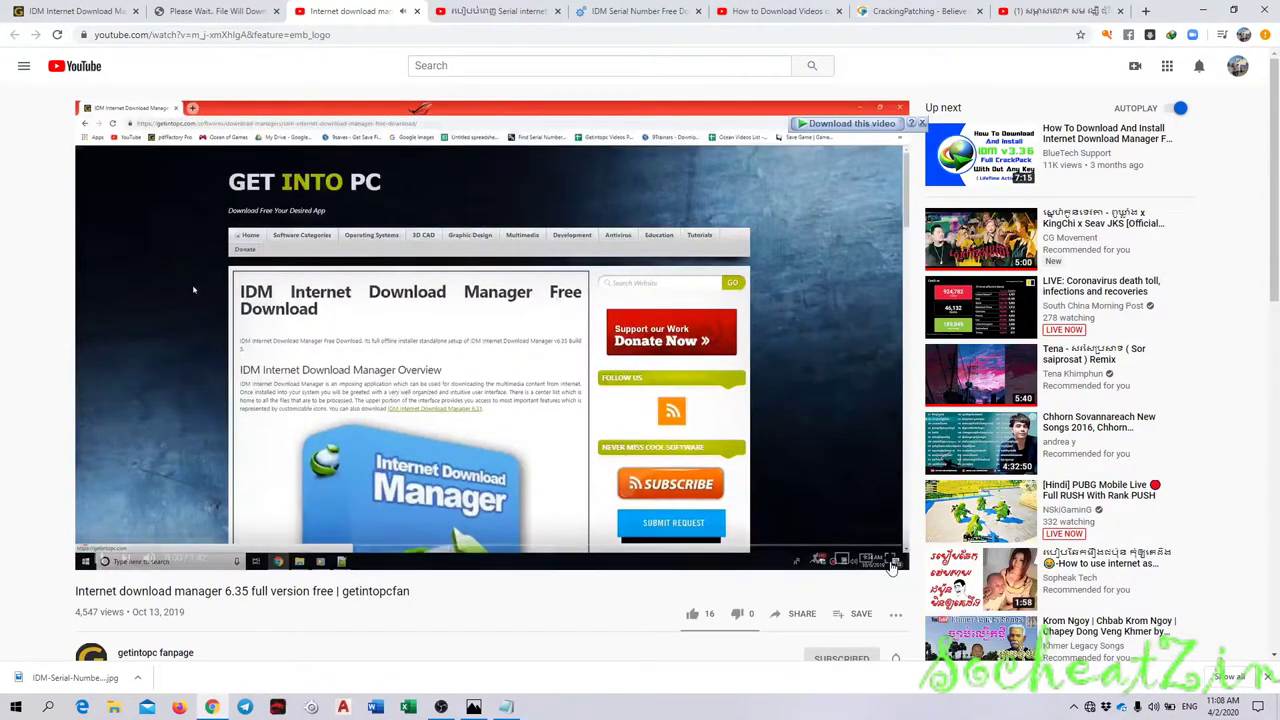
left_click(891, 565)
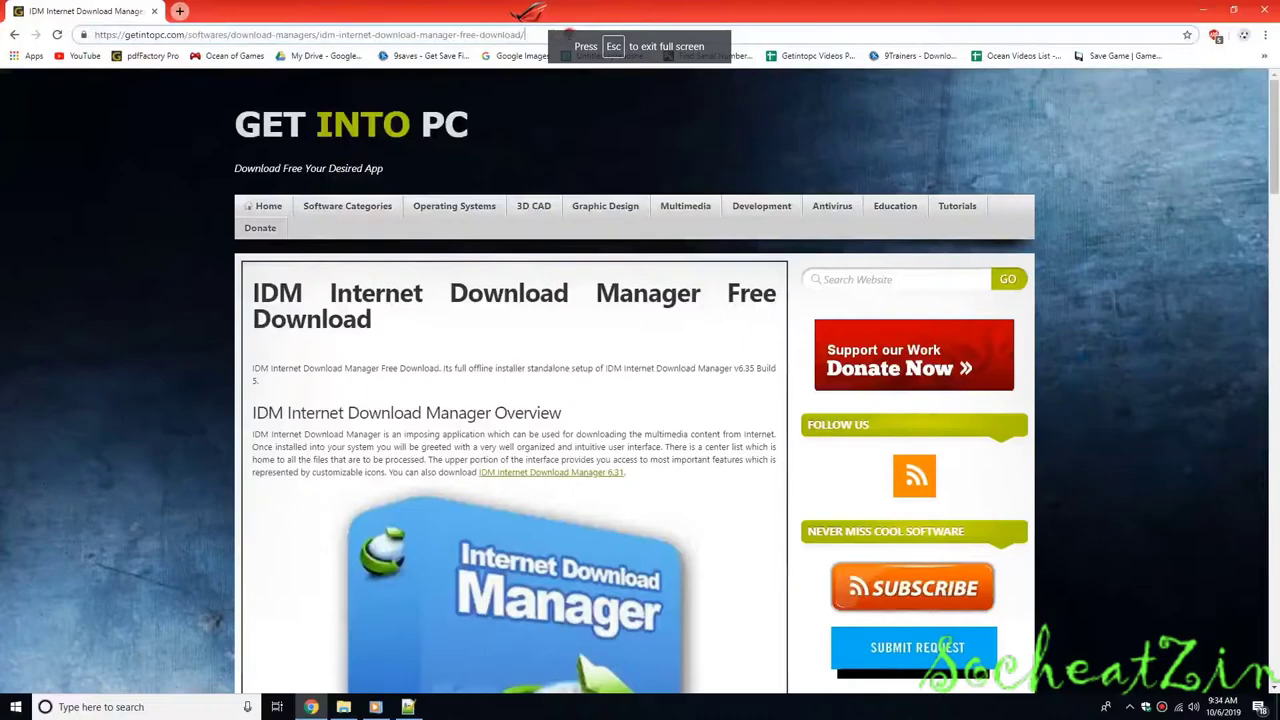
key("ctrl+a")
key("End")
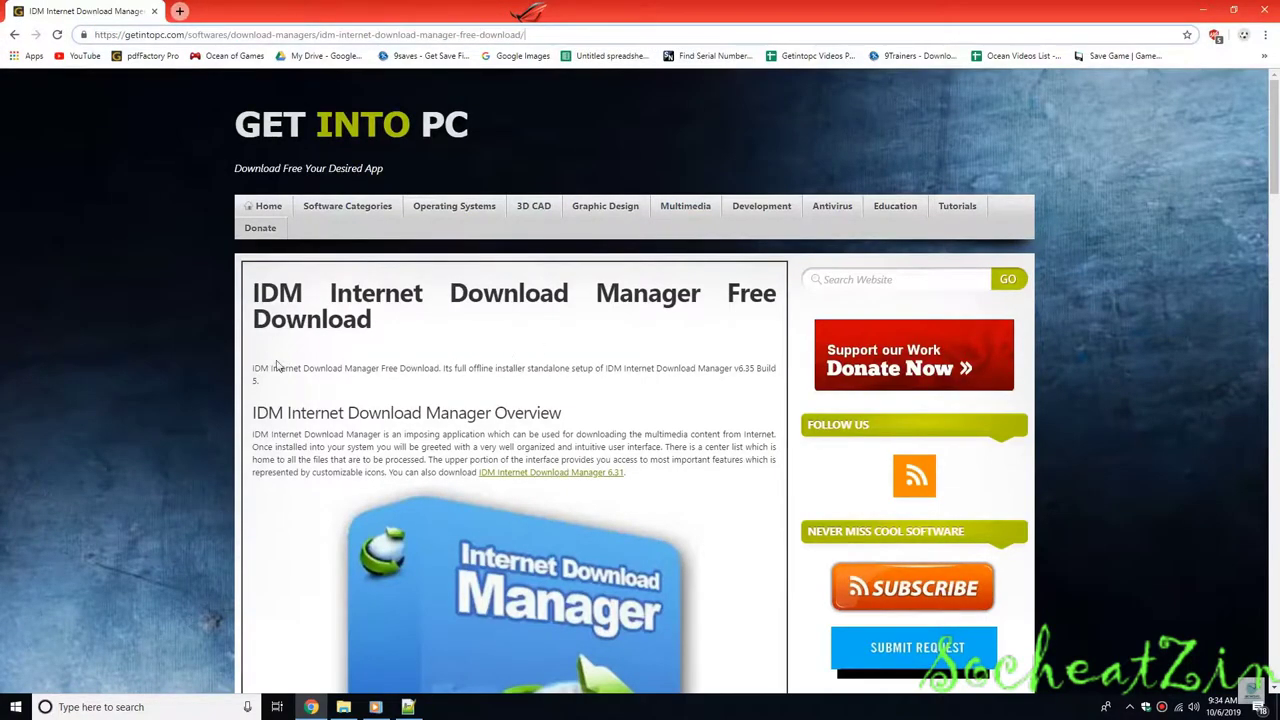
scroll(279, 367, "down", 10)
scroll(445, 364, "down", 7)
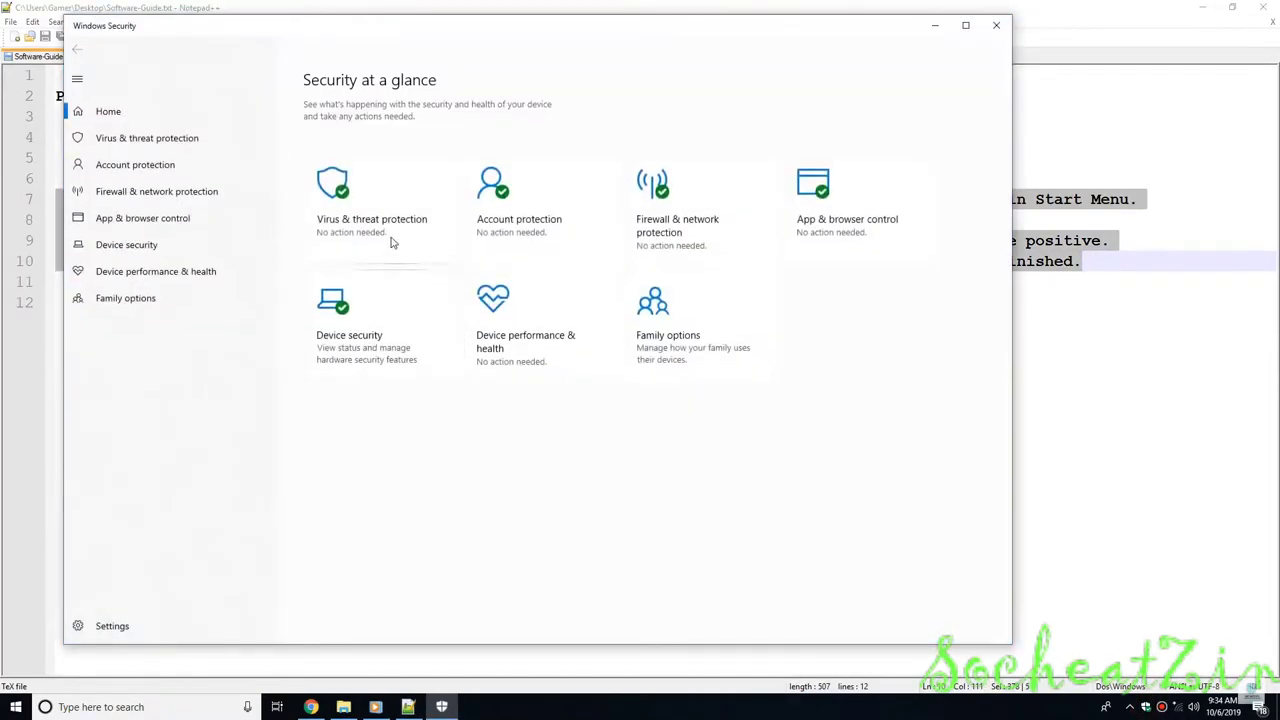
left_click(391, 243)
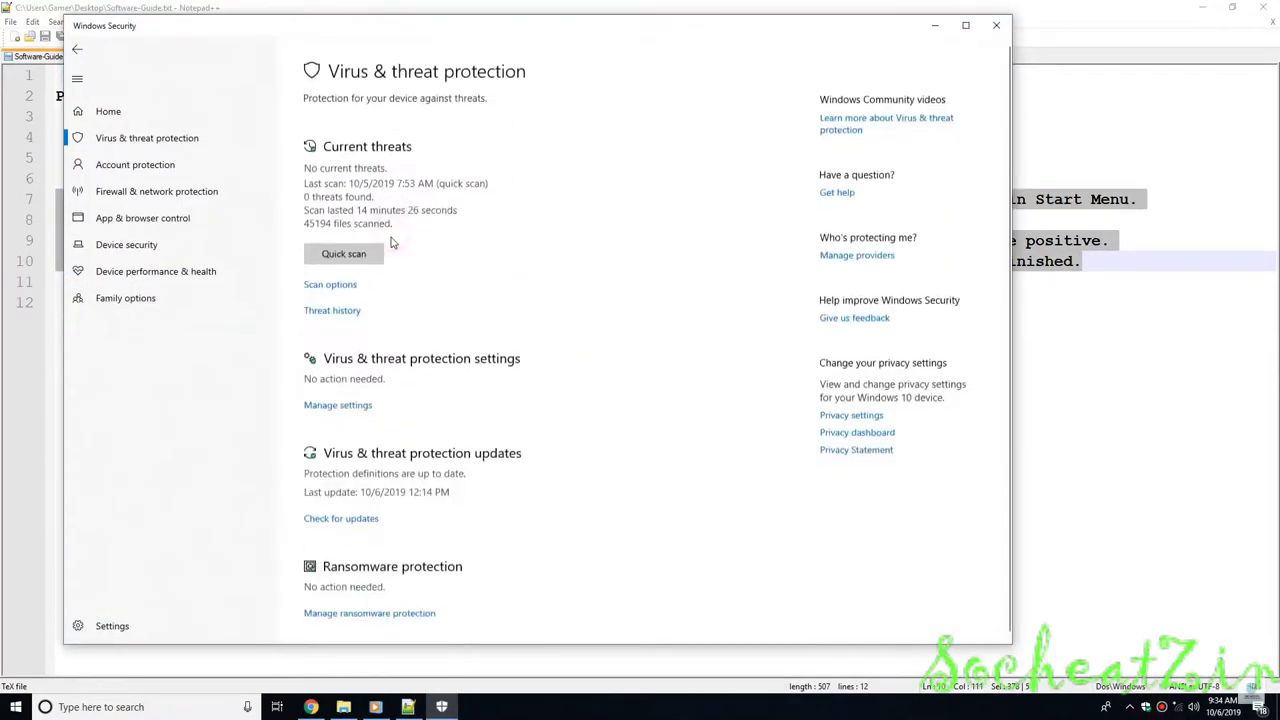
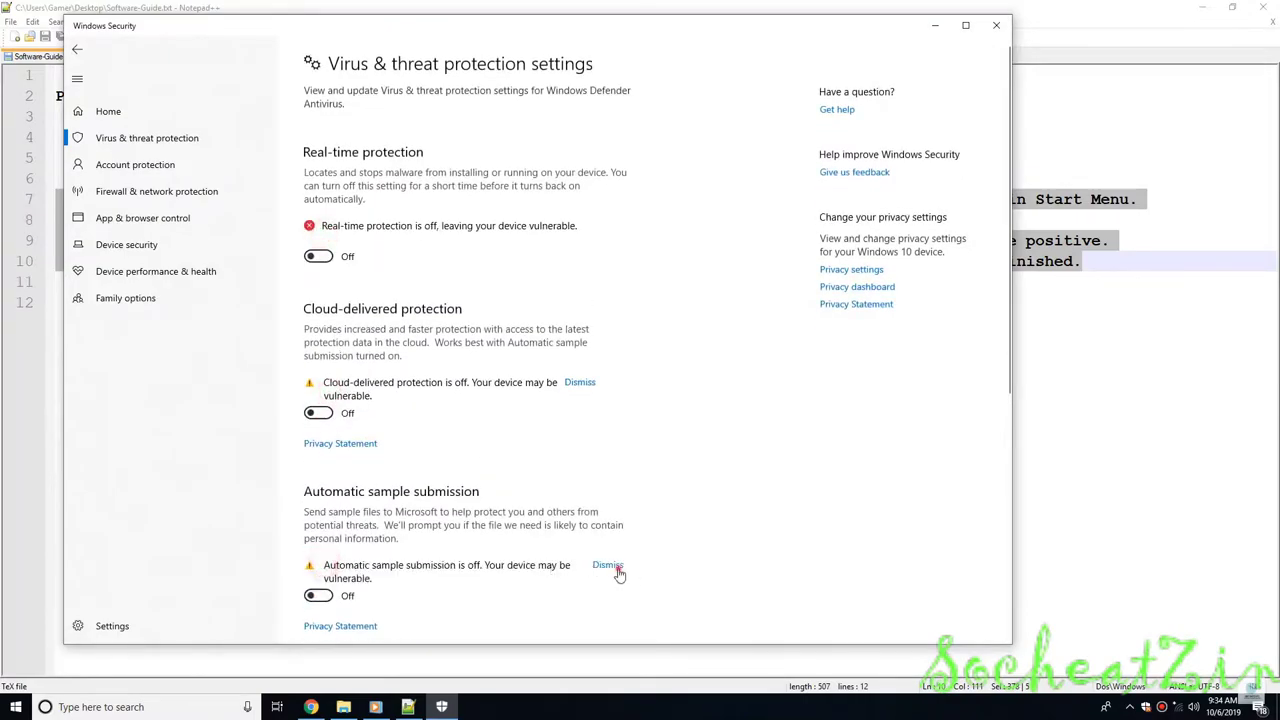
left_click(608, 566)
left_click(579, 382)
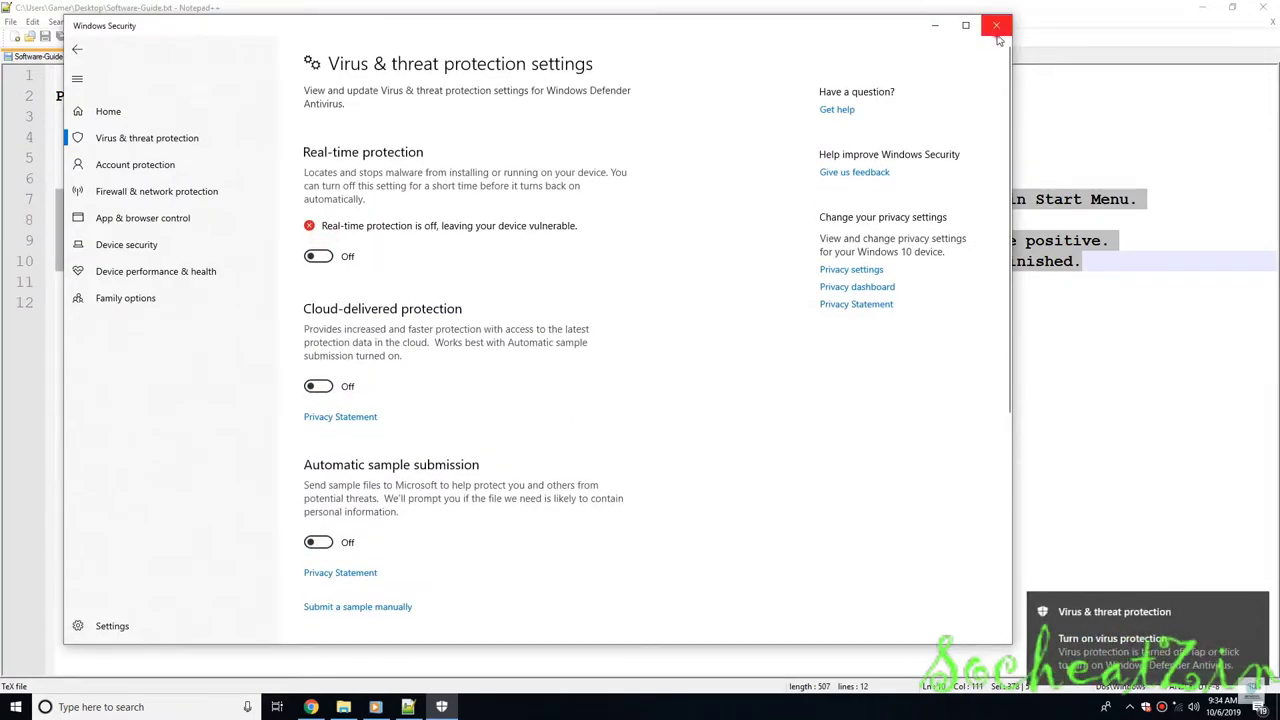
left_click(996, 25)
left_click(345, 707)
left_click(225, 176)
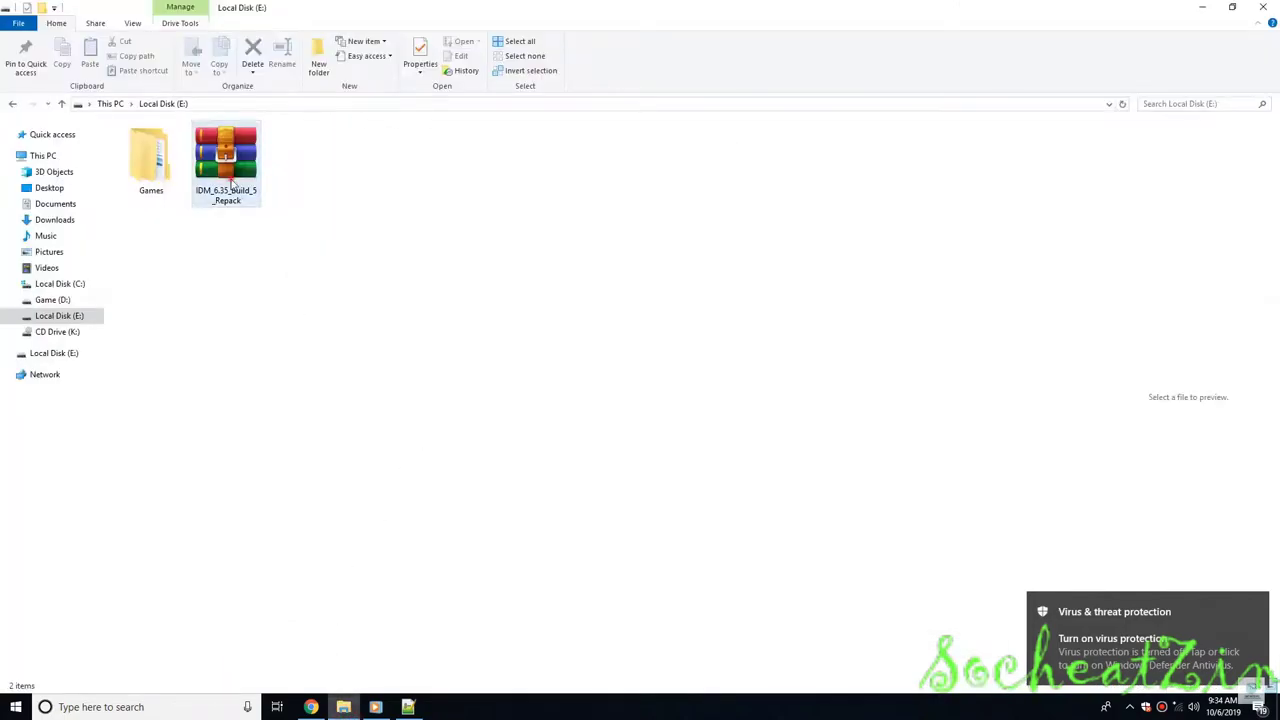
right_click(232, 181)
left_click(255, 248)
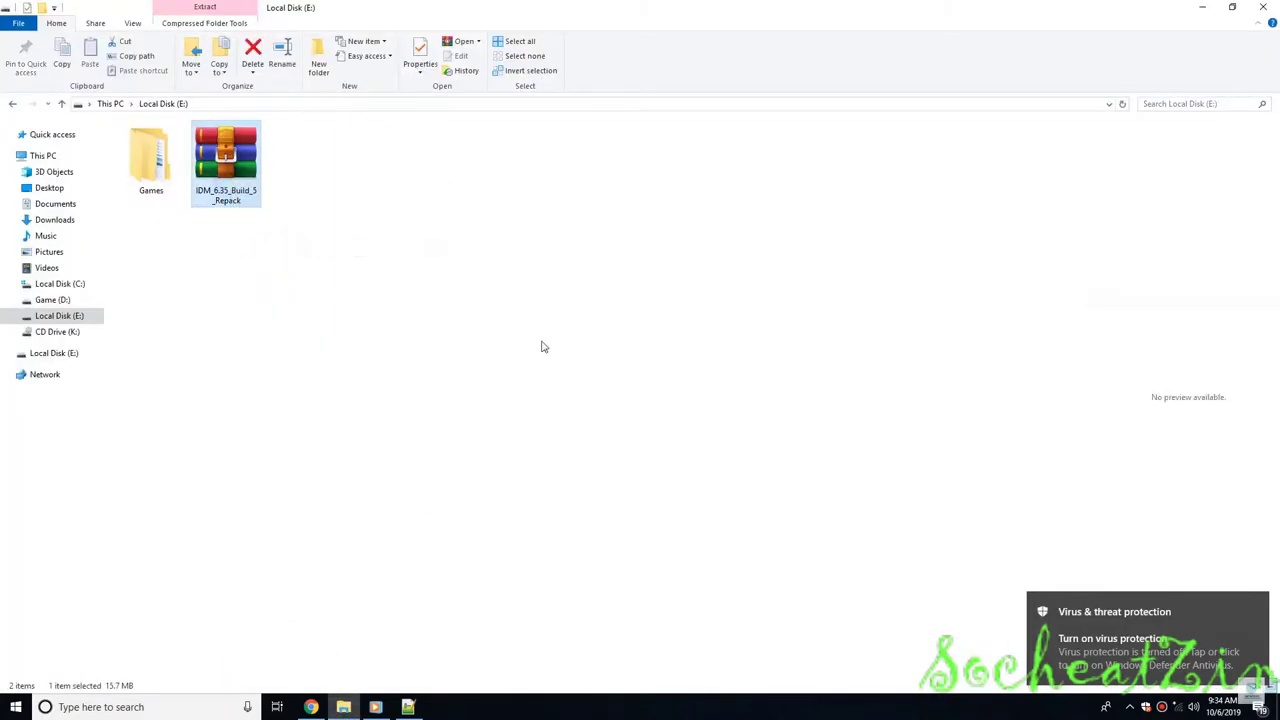
double_click(297, 160)
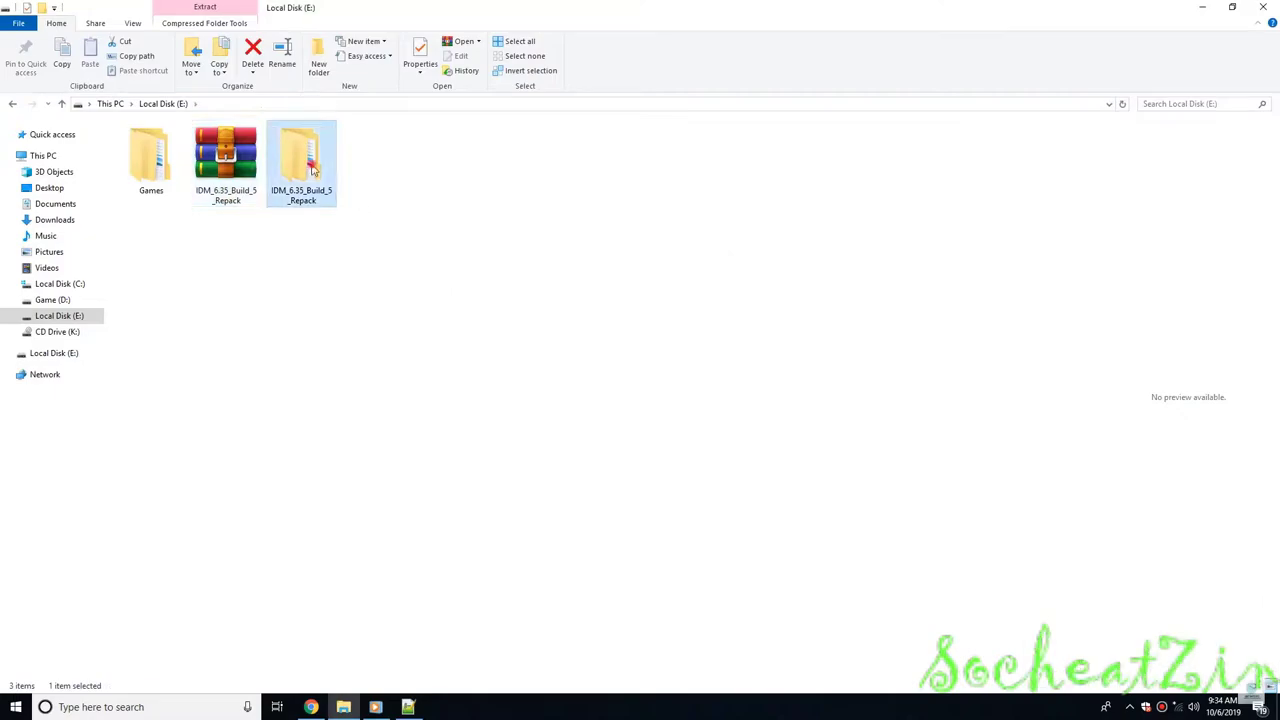
left_click(168, 148)
double_click(168, 146)
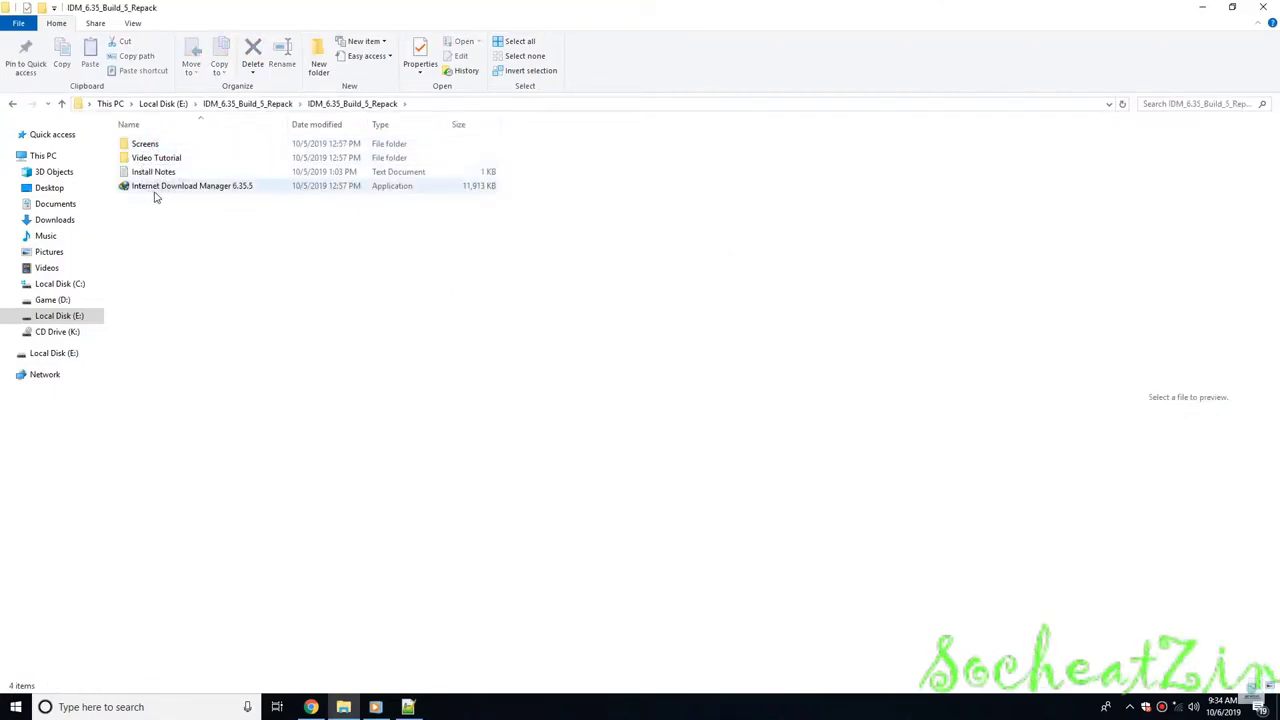
right_click(170, 190)
left_click(205, 212)
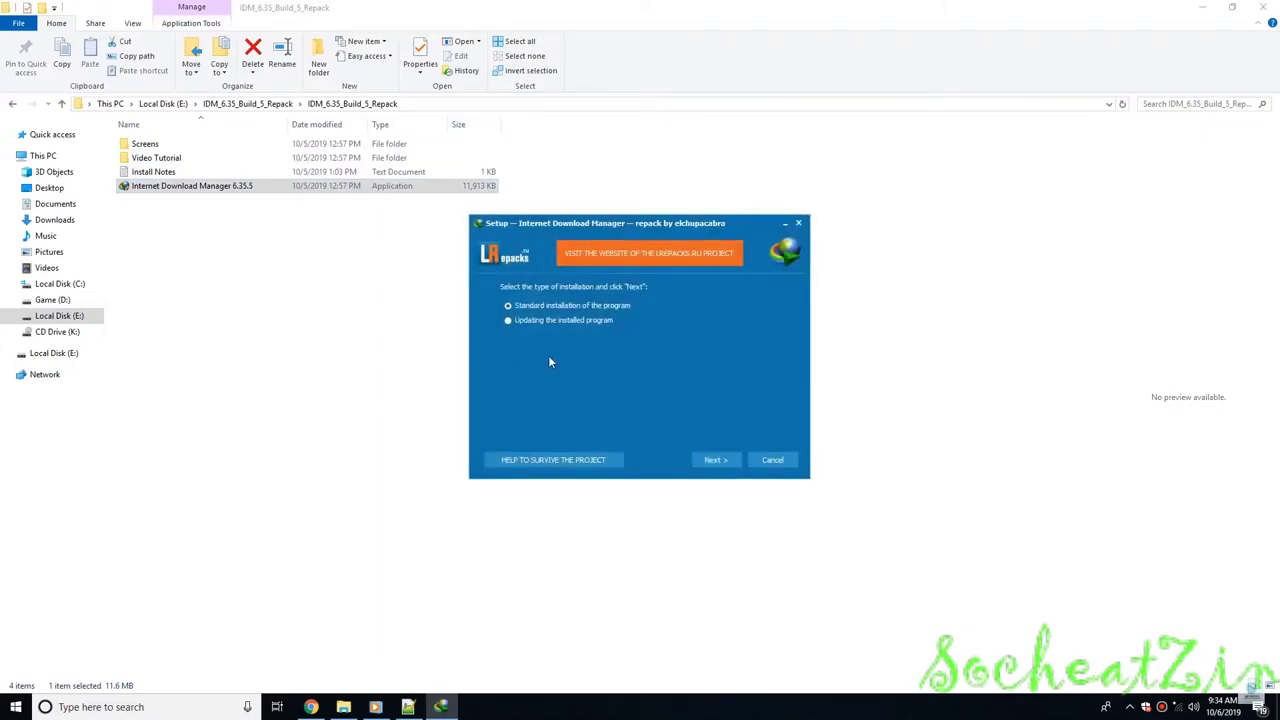
mouse_move(892, 568)
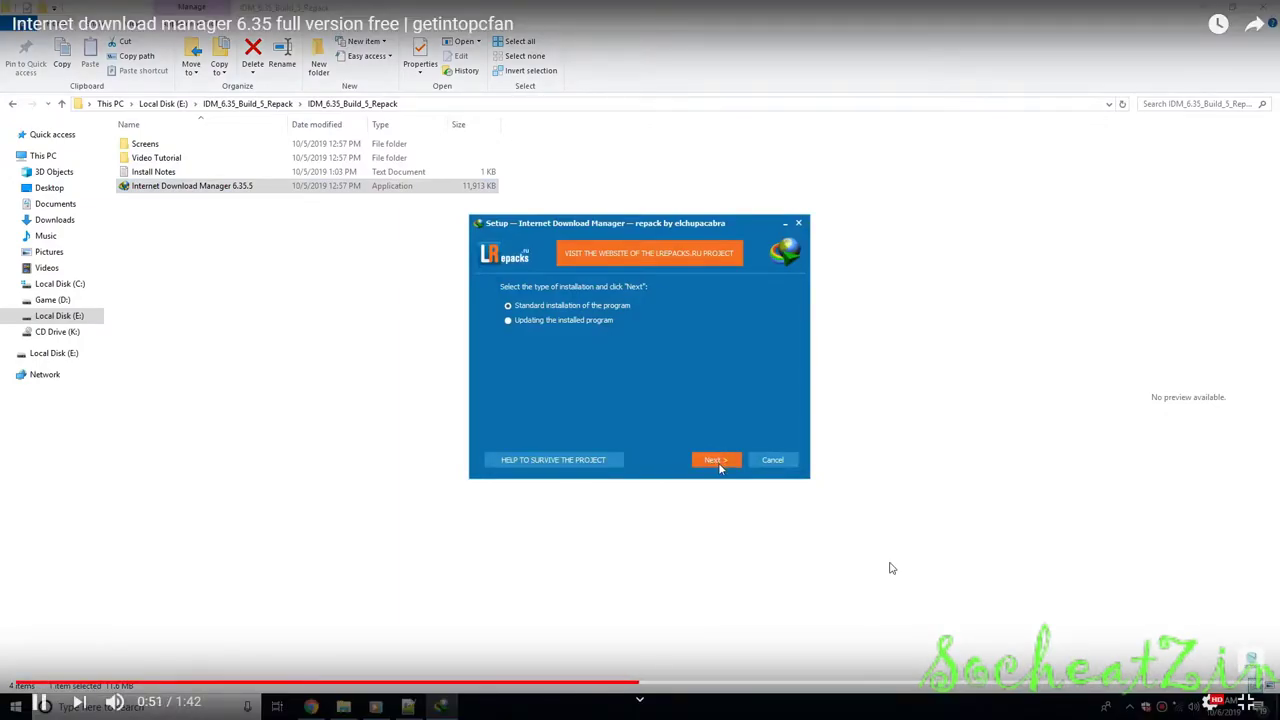
left_click(720, 459)
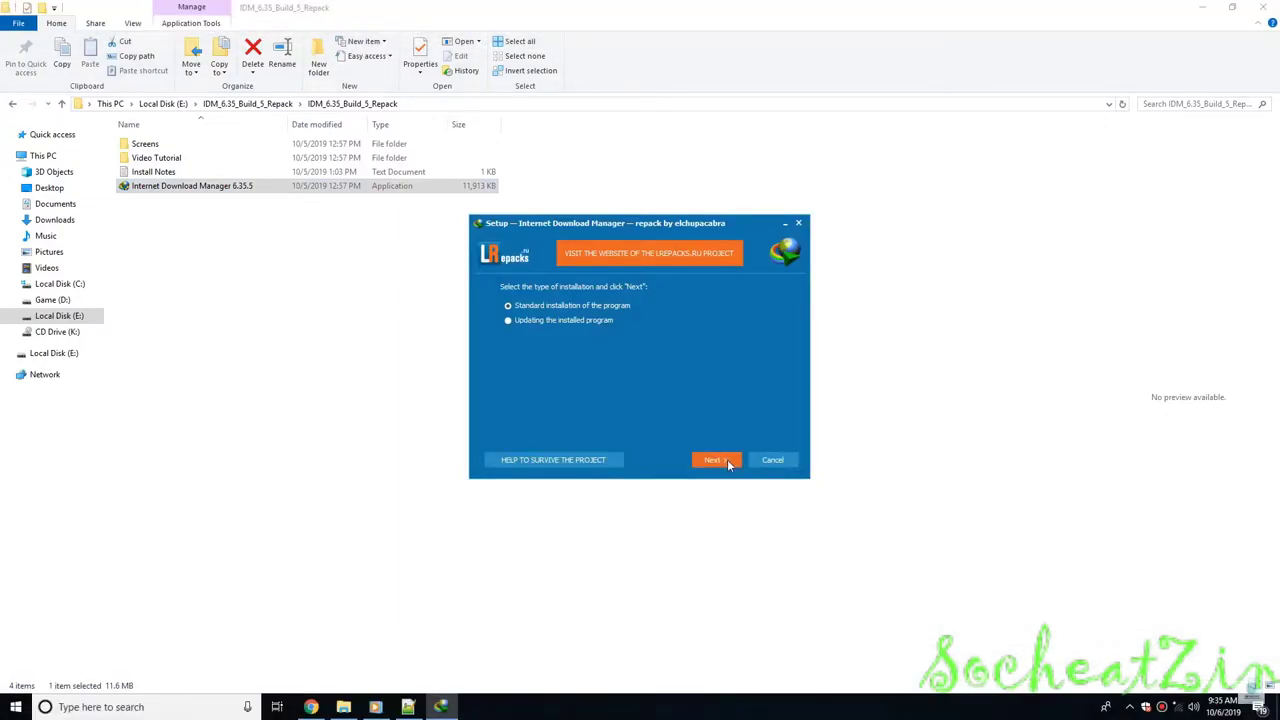
left_click(725, 461)
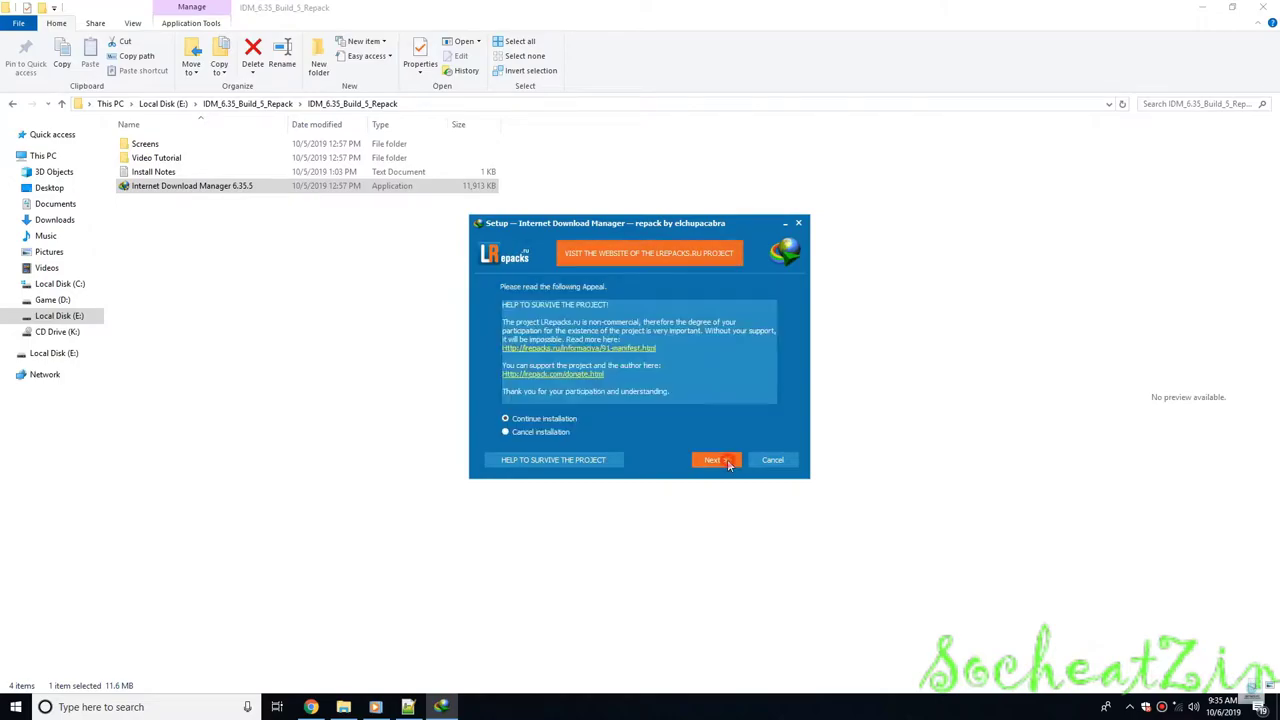
left_click(725, 461)
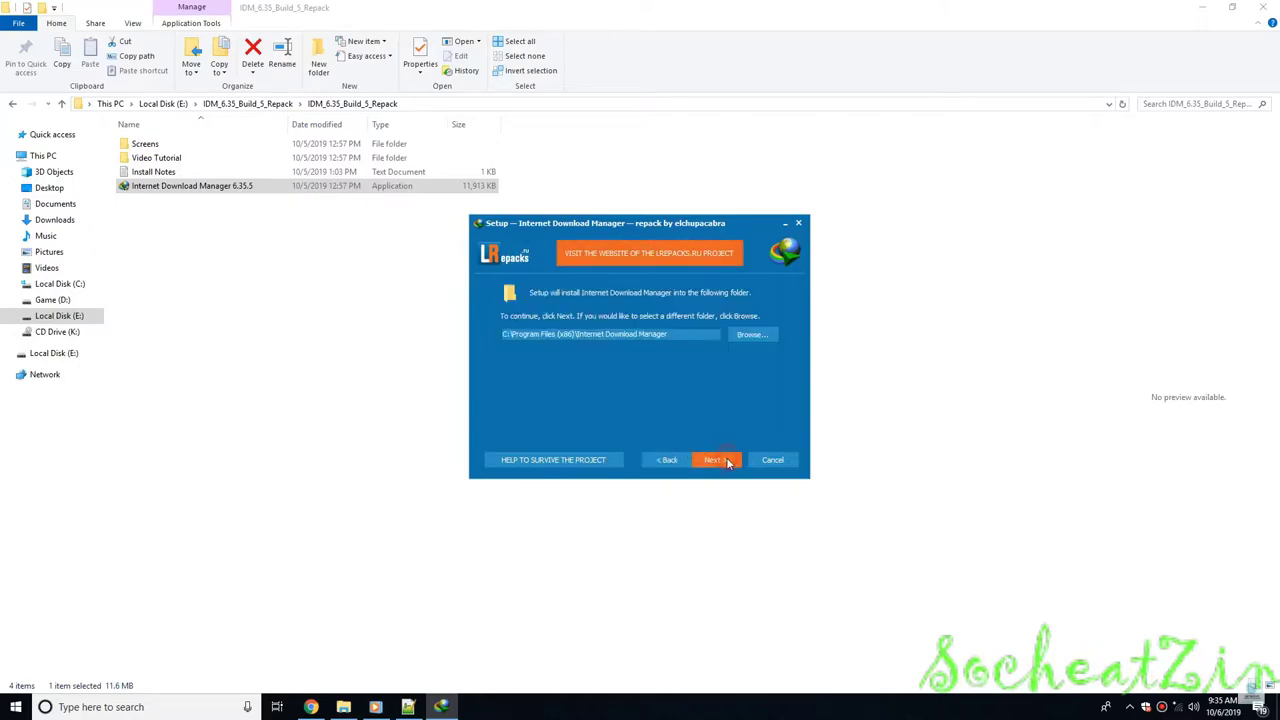
left_click(727, 461)
left_click(727, 461)
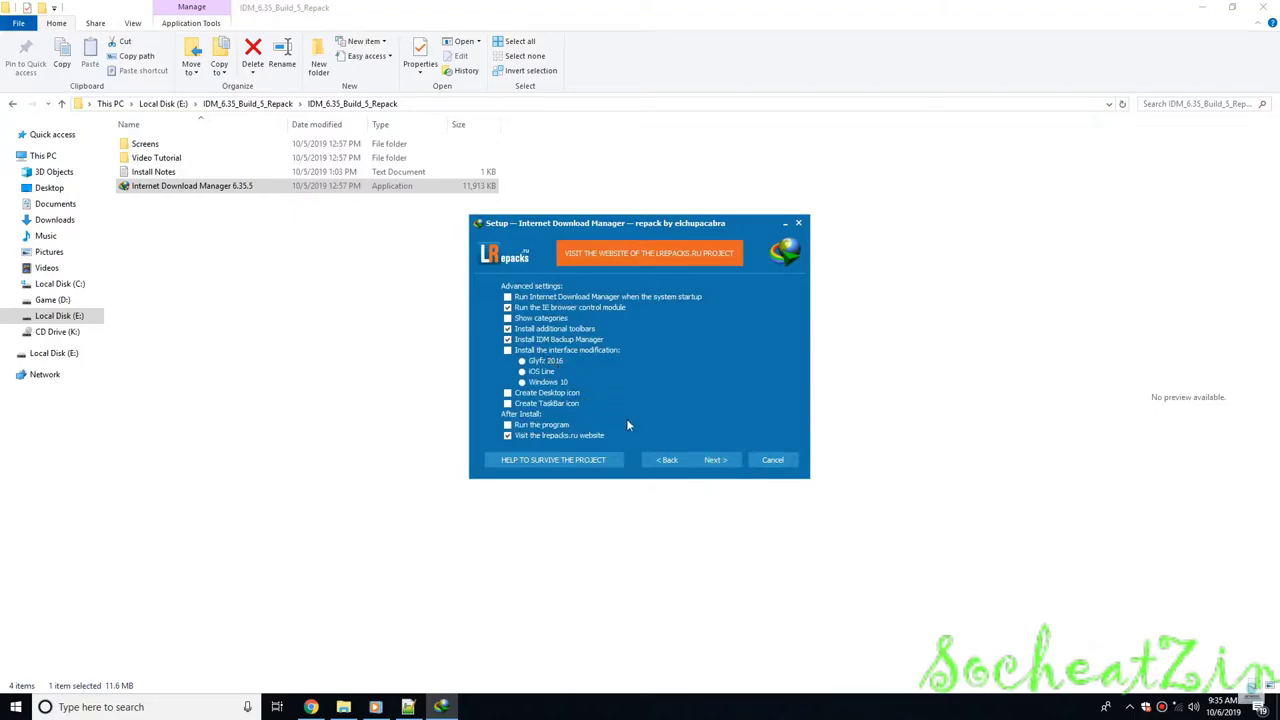
left_click(725, 461)
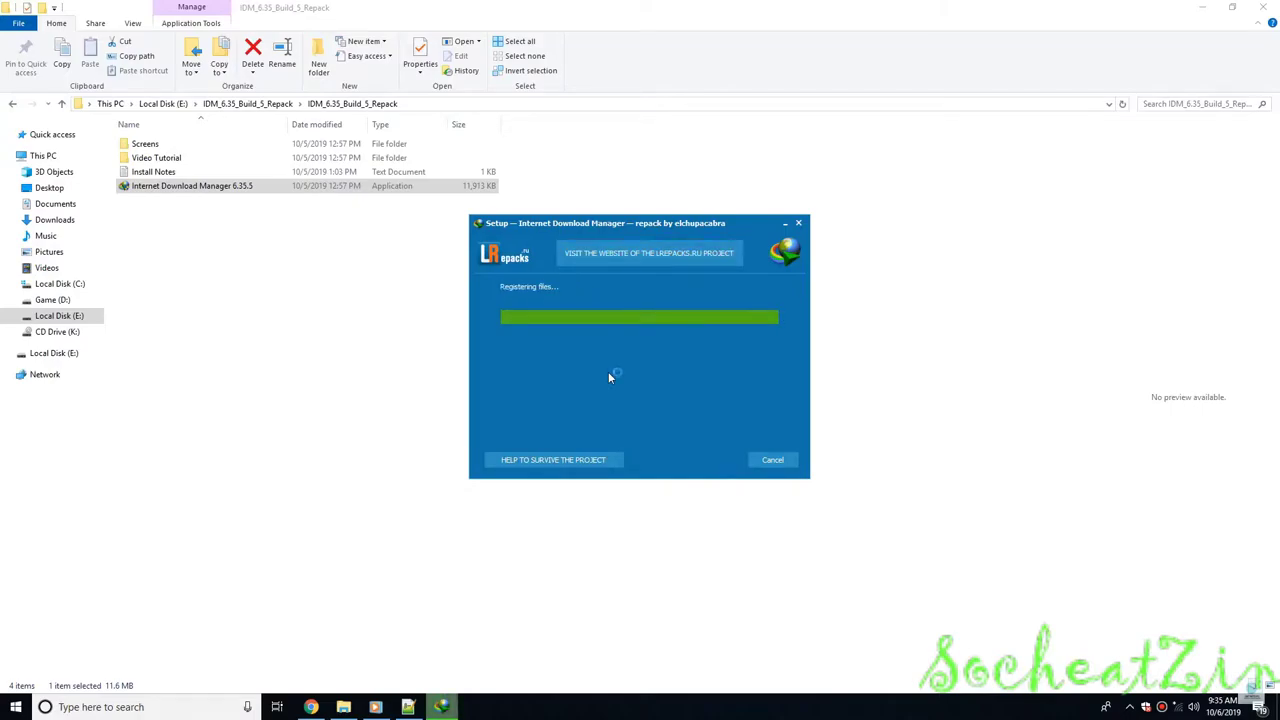
mouse_move(891, 565)
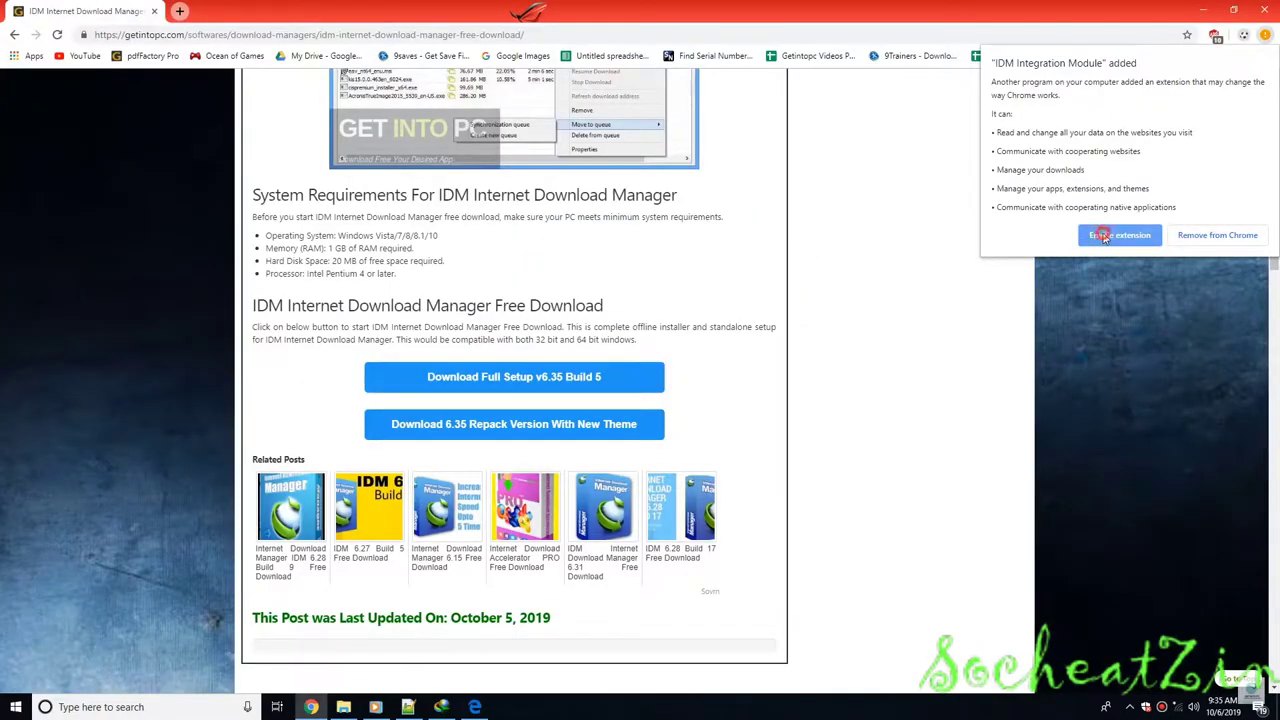
left_click(1104, 236)
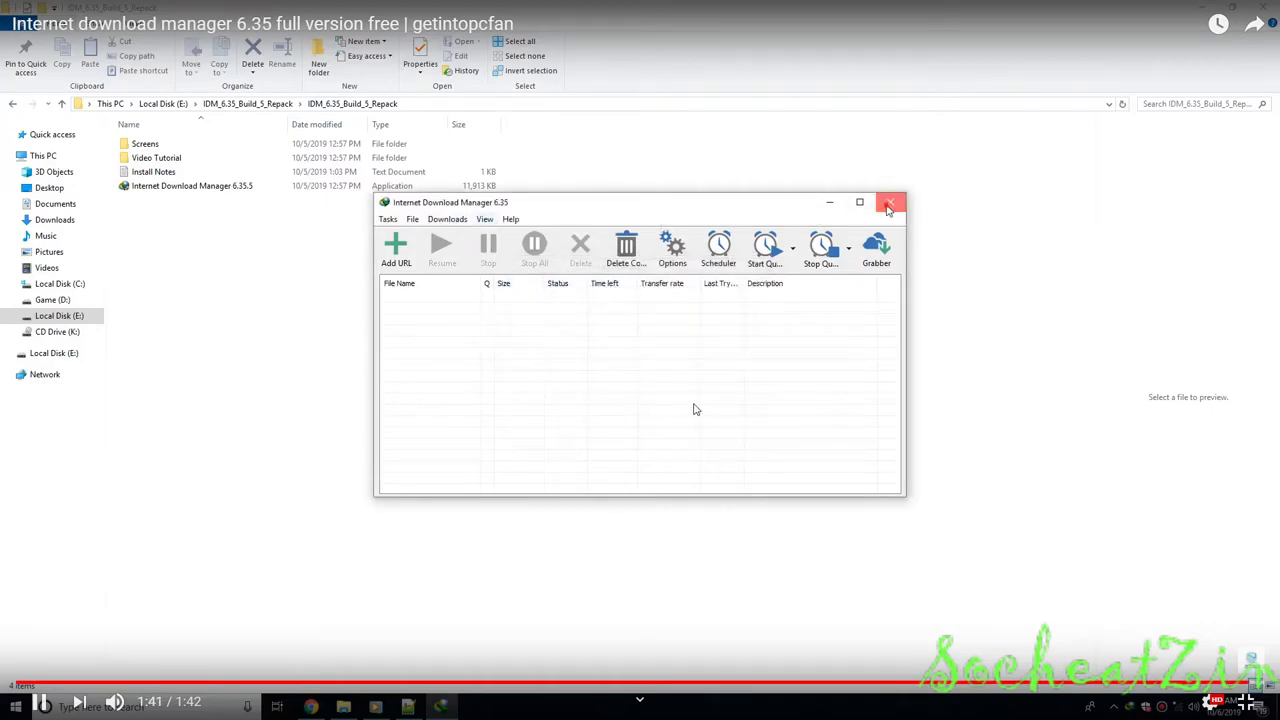
- Exit the full-screen view of the video to return to its YouTube page
key("Escape")
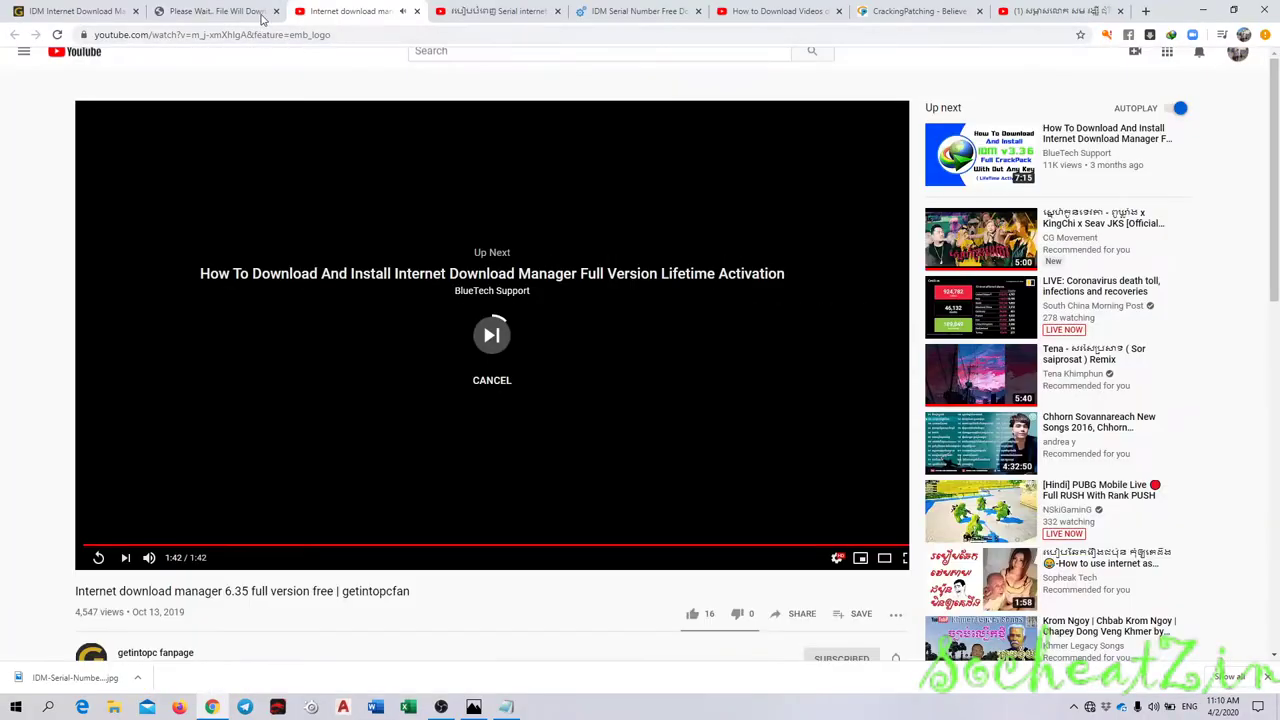
- Close the Unique Tutorials file download page and bring up the open CrackingPatching home page
left_click(215, 11)
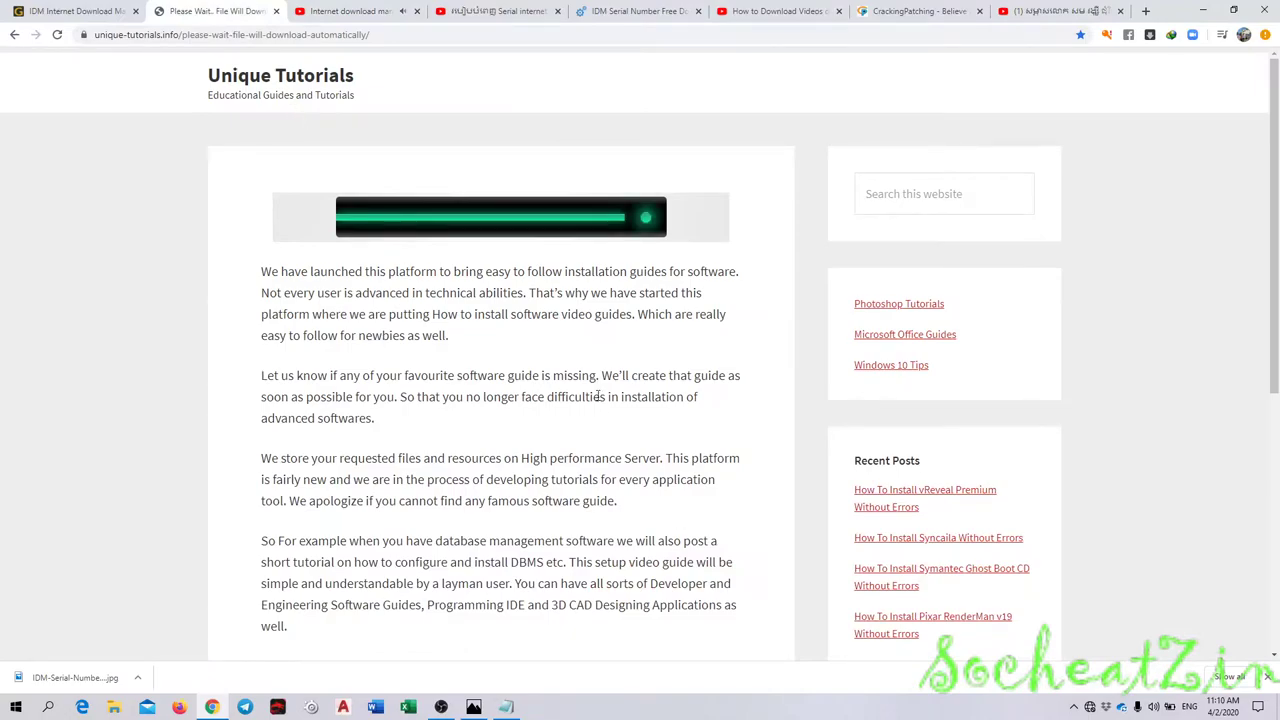
left_click(276, 11)
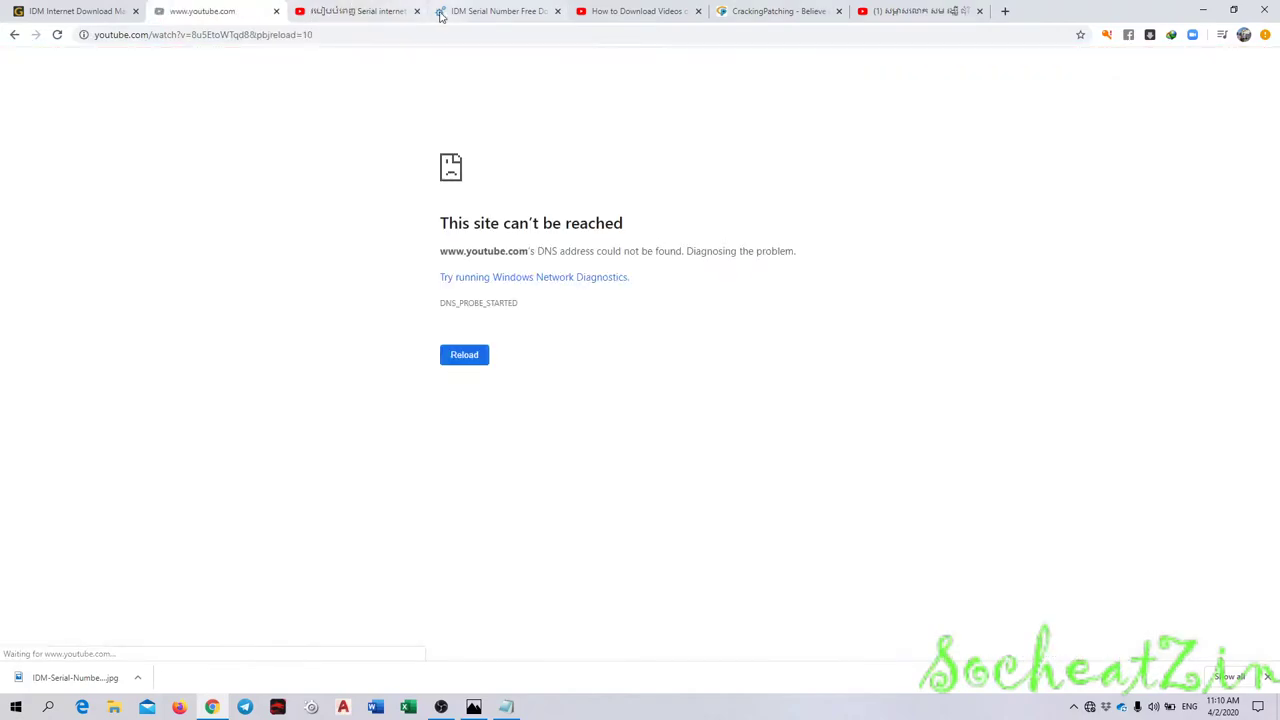
left_click(766, 10)
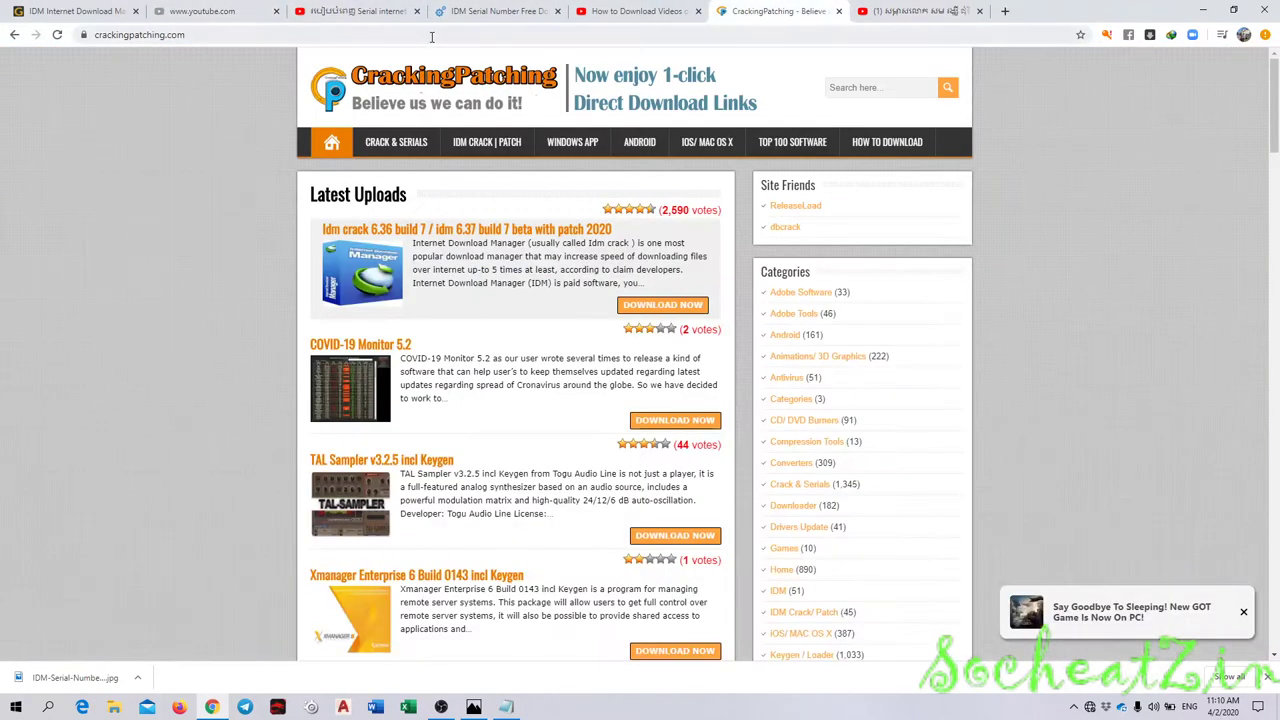
- Search Google for "crackingpatching" in a new browser tab
left_click(1008, 10)
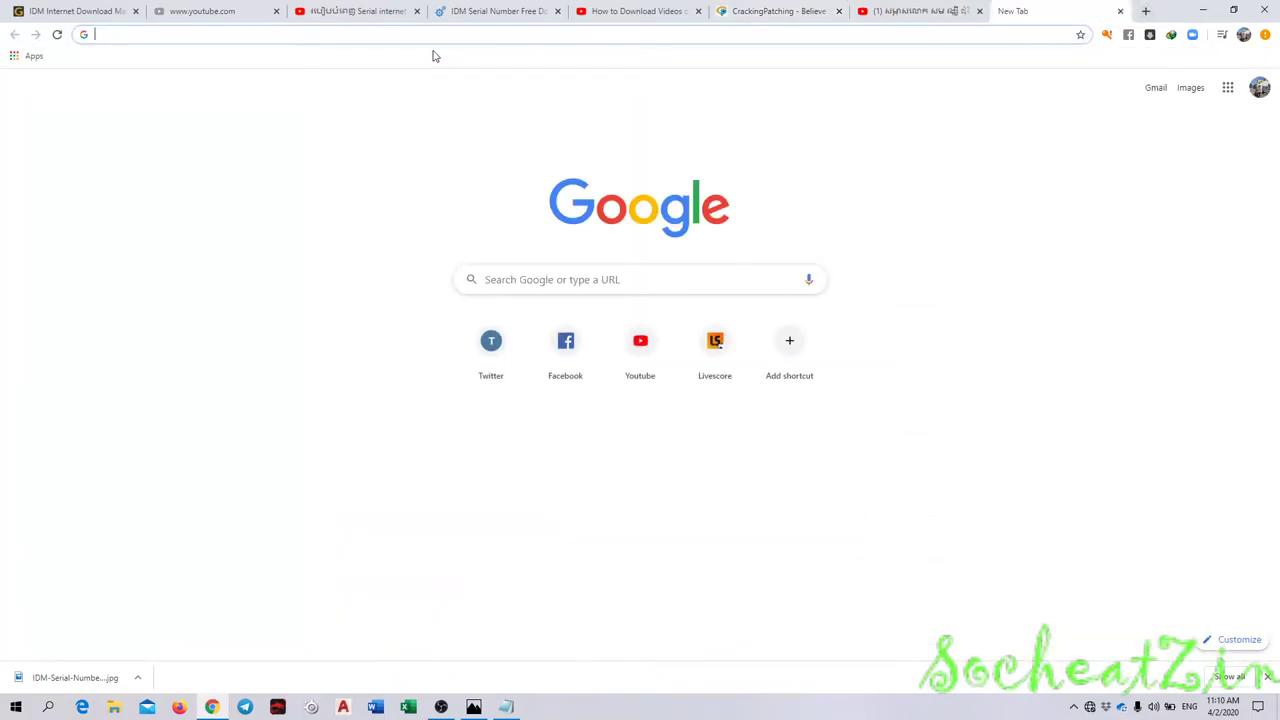
type("Cra")
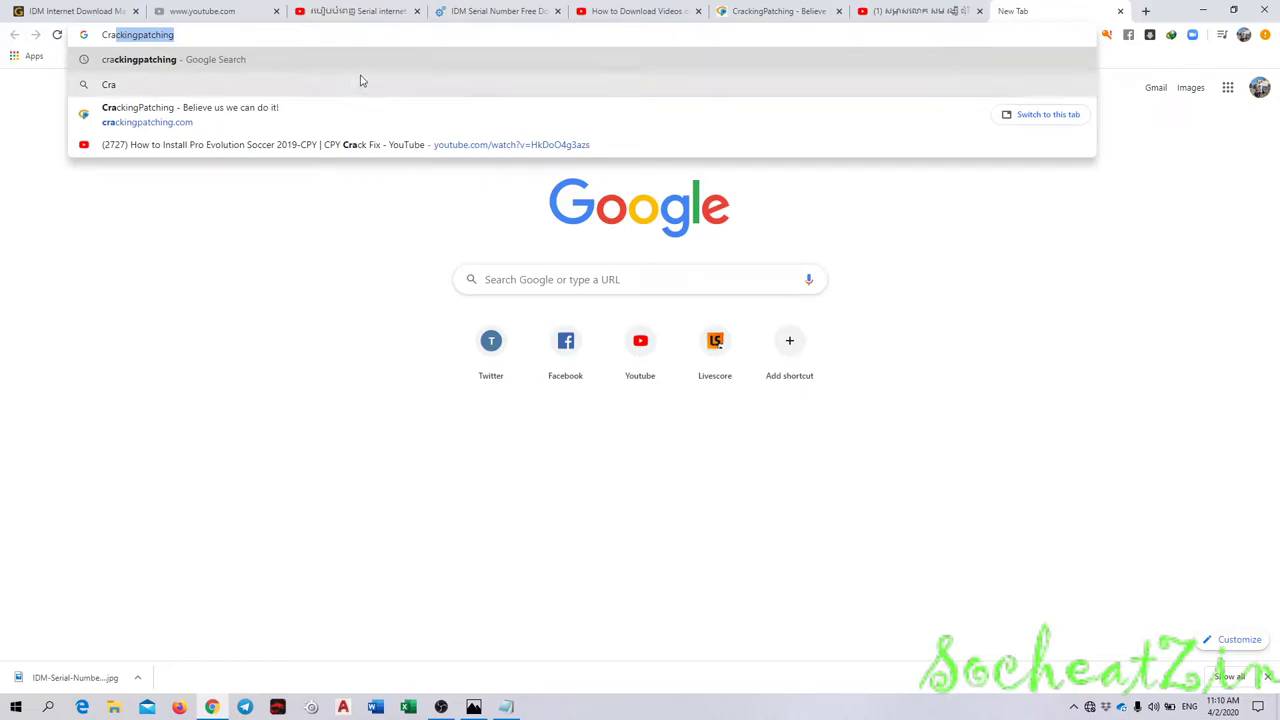
key("Return")
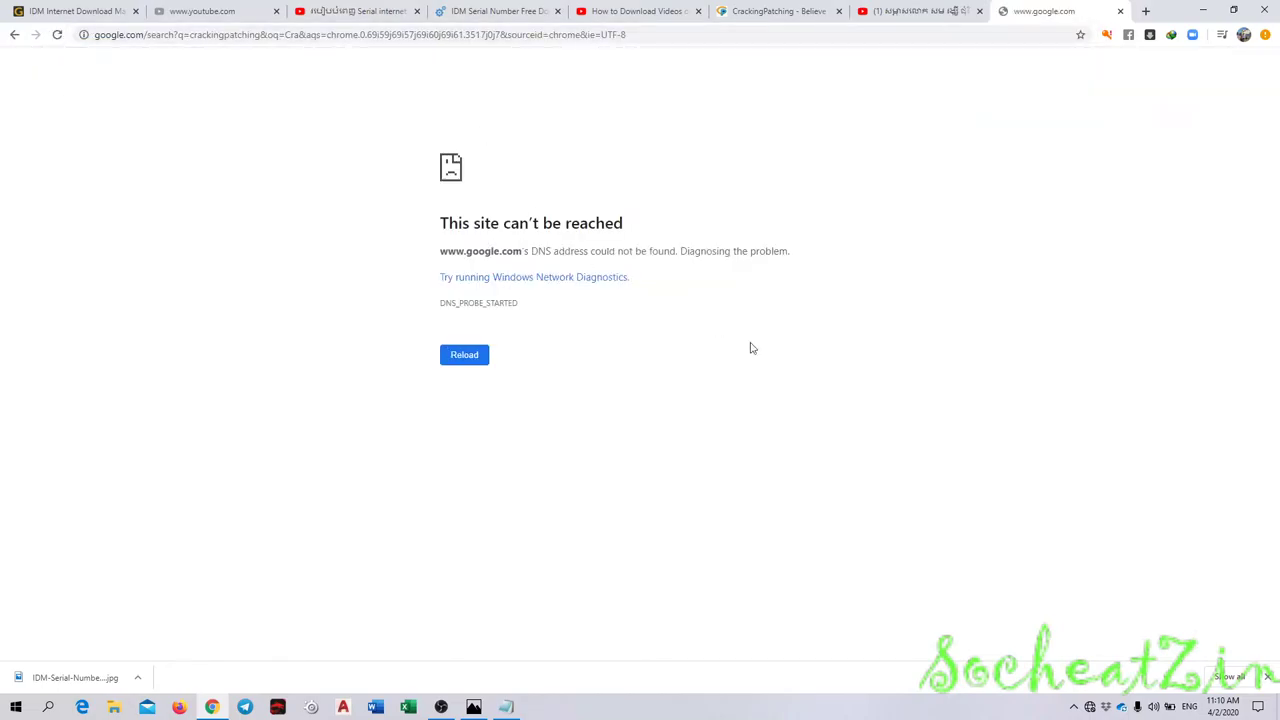
- Connect the computer to the "Not Connection" Wi-Fi network and return to the browser page
left_click(1089, 707)
left_click(1130, 334)
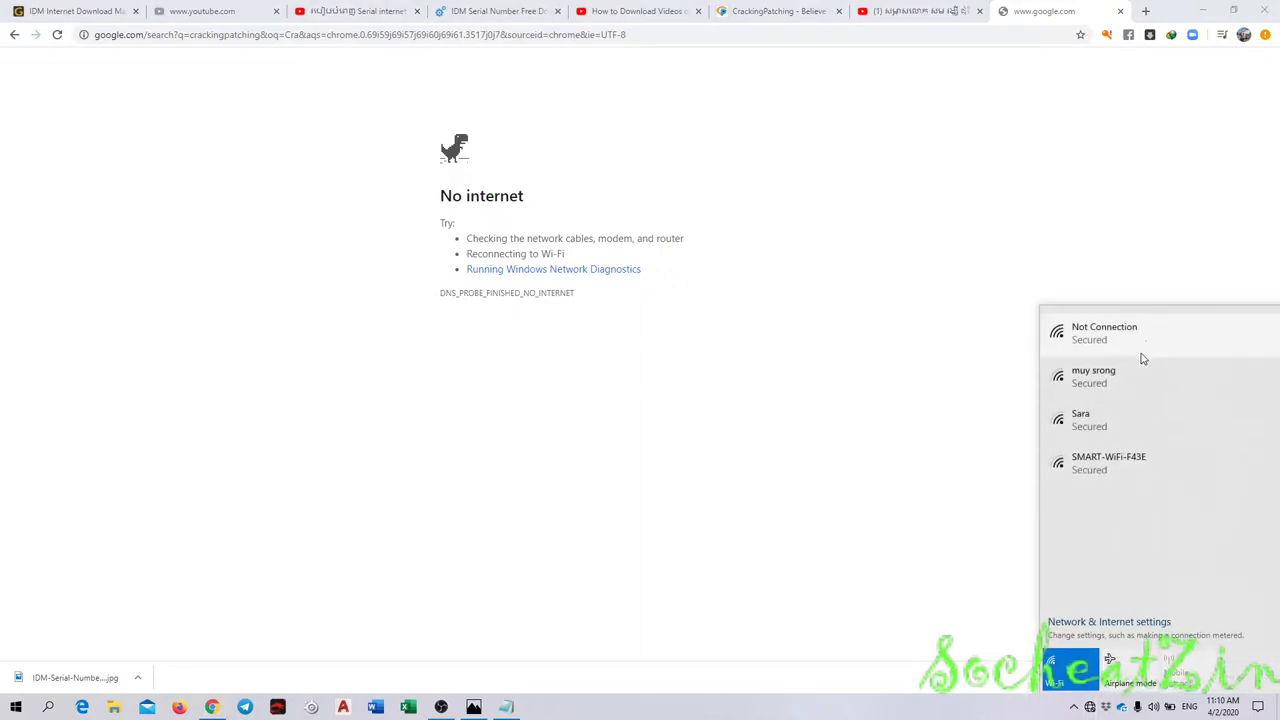
left_click(1220, 389)
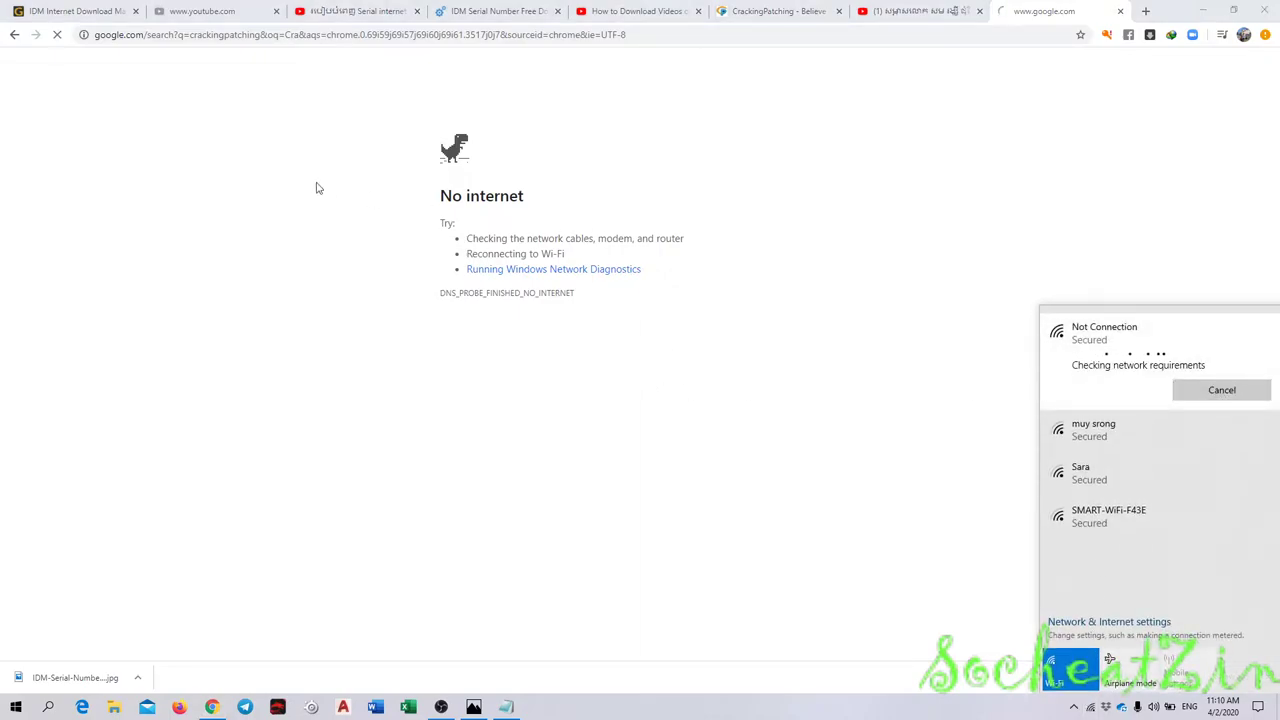
left_click(245, 184)
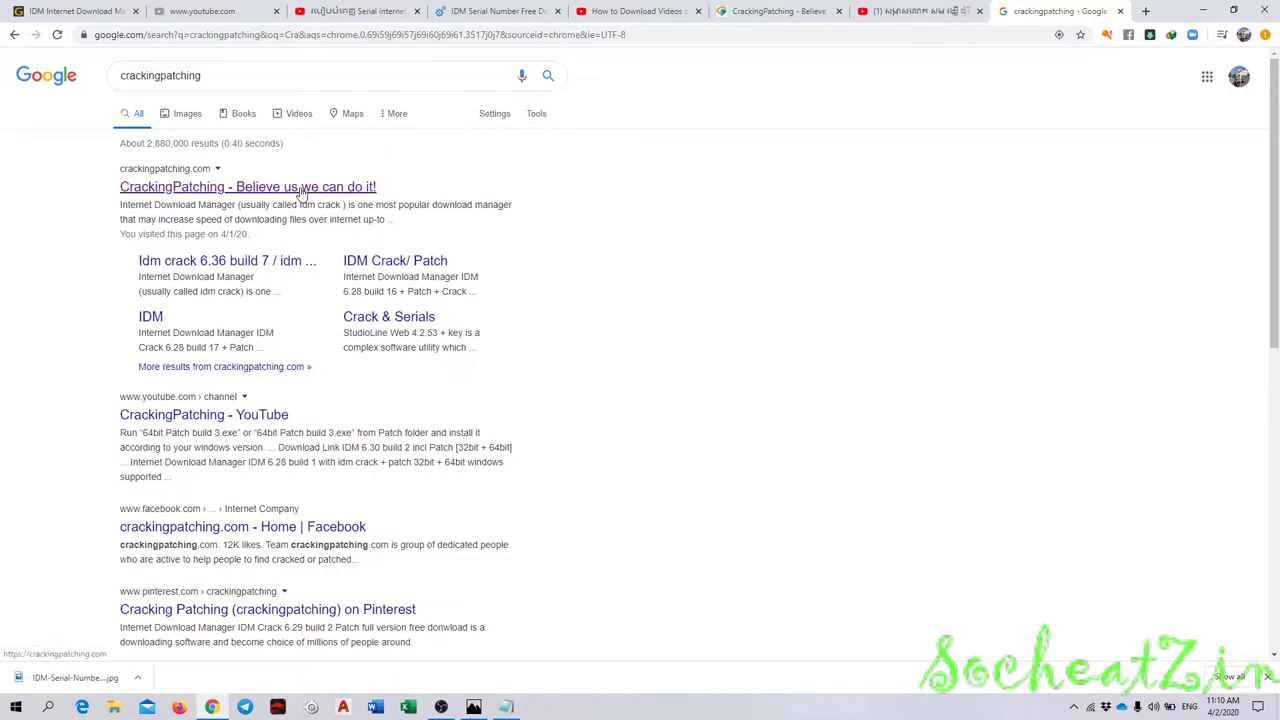
- Open the crackingpatching.com search result and its IDM 6.36 build 7 post, and locate the section with the latest download links
left_click(266, 188)
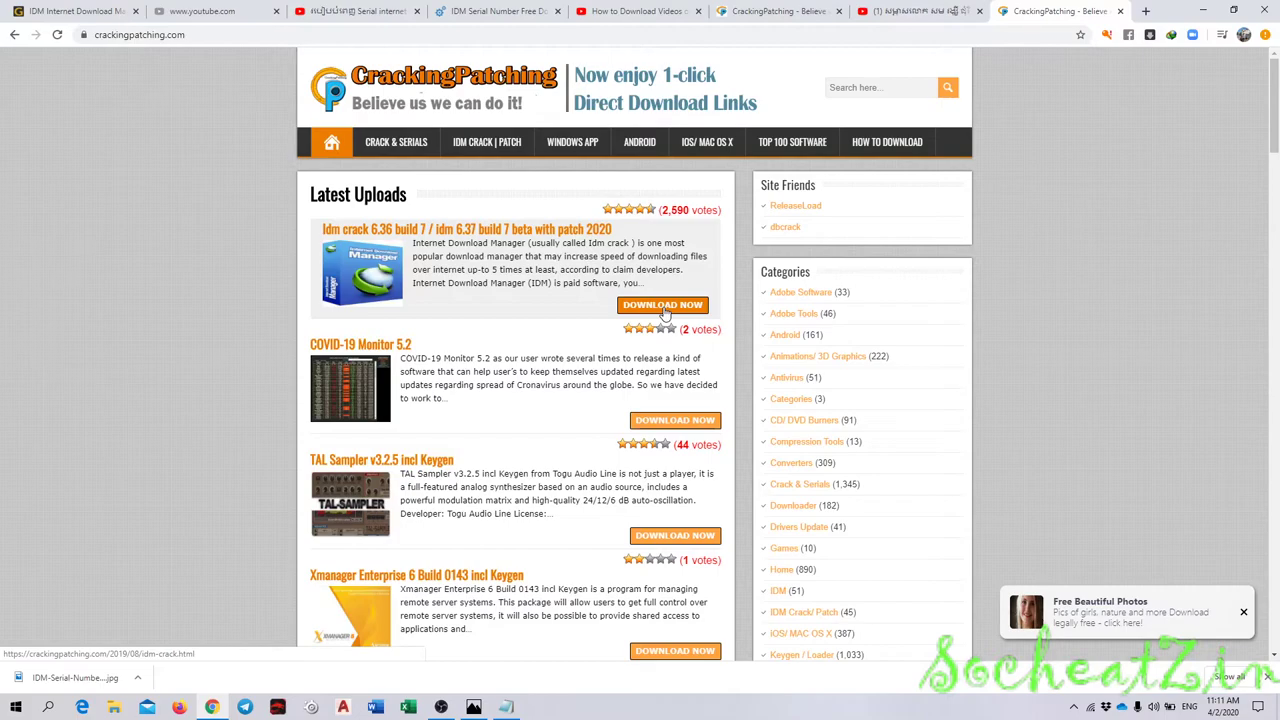
left_click(663, 306)
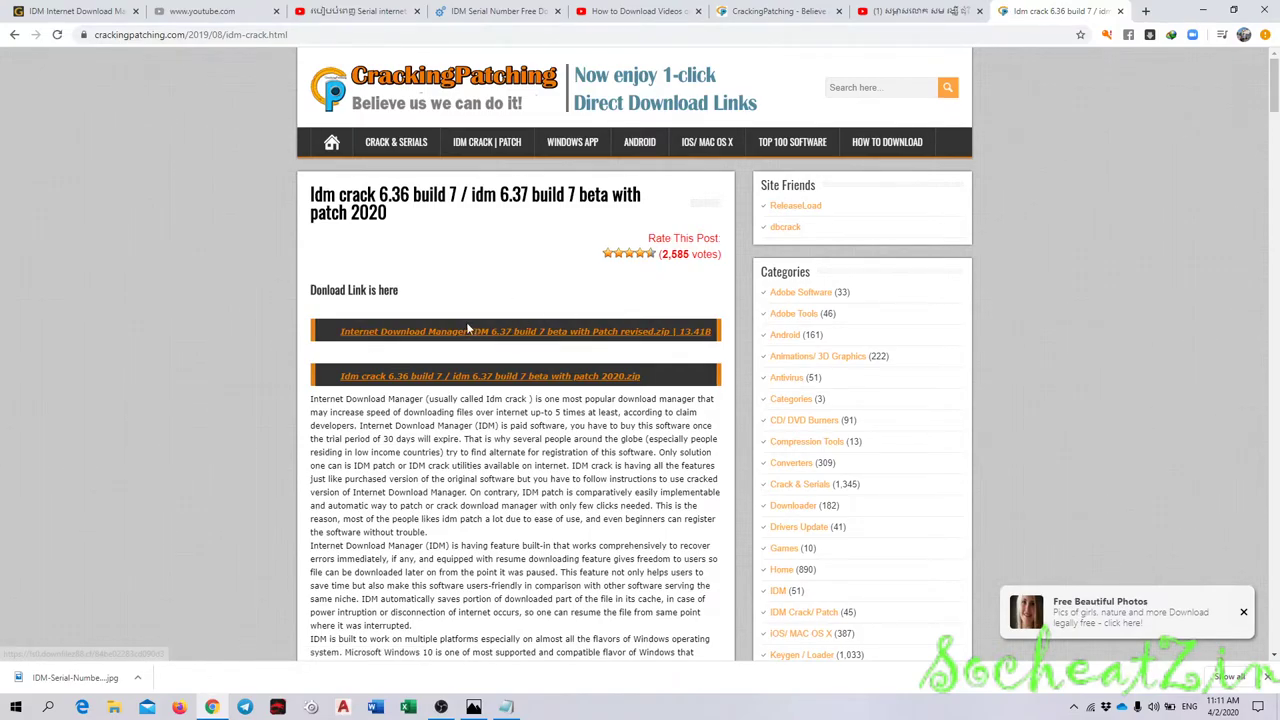
scroll(478, 328, "down", 15)
scroll(478, 328, "down", 5)
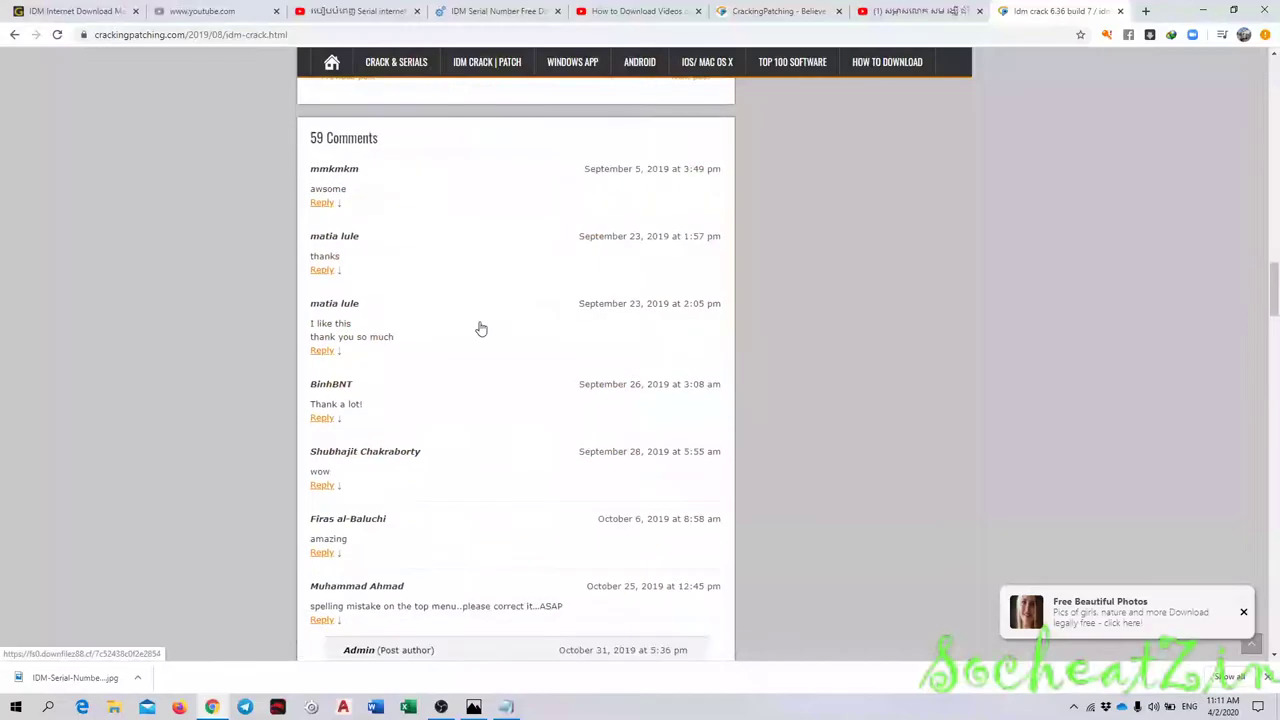
scroll(480, 326, "up", 12)
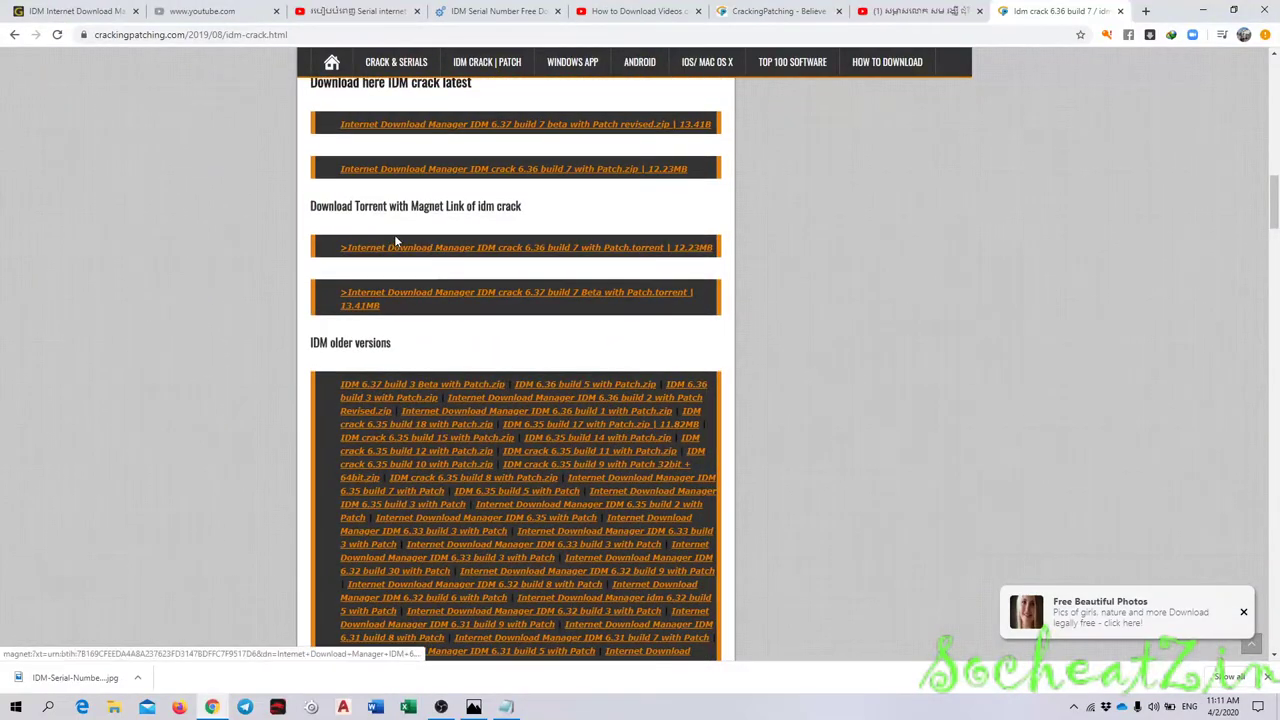
scroll(425, 238, "up", 2)
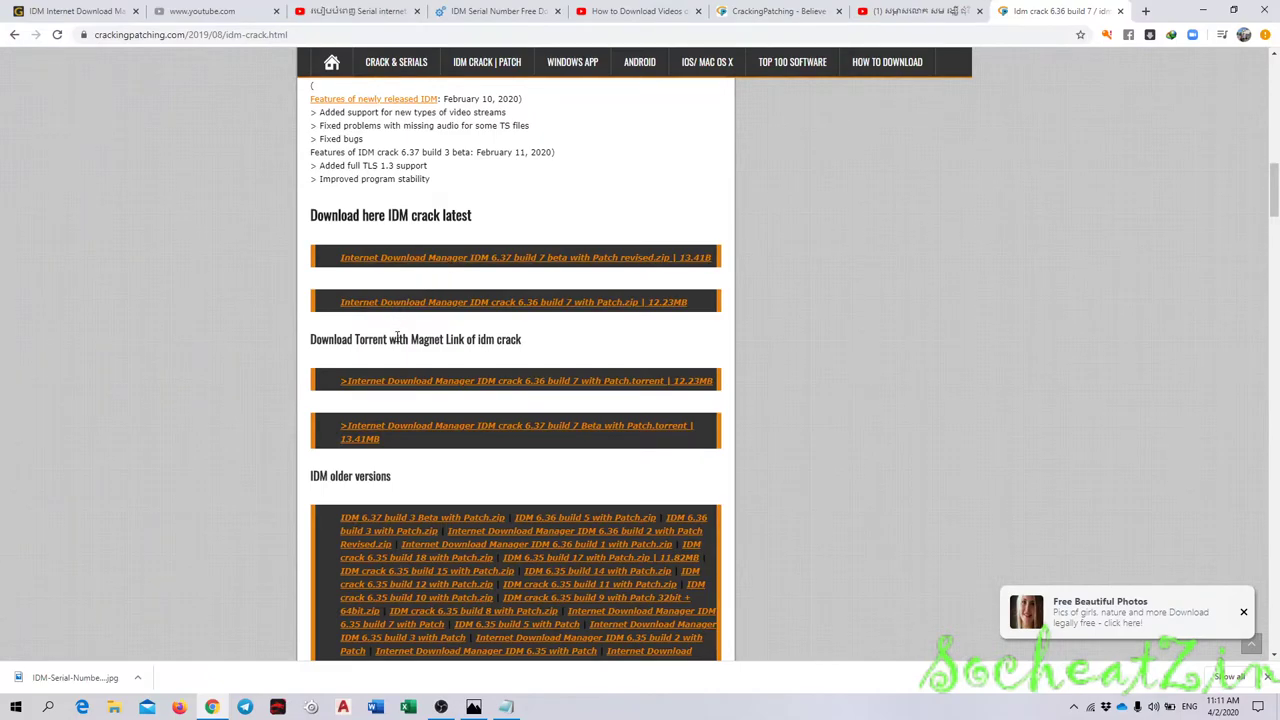
left_click_drag(470, 339, 526, 351)
left_click_drag(462, 216, 570, 218)
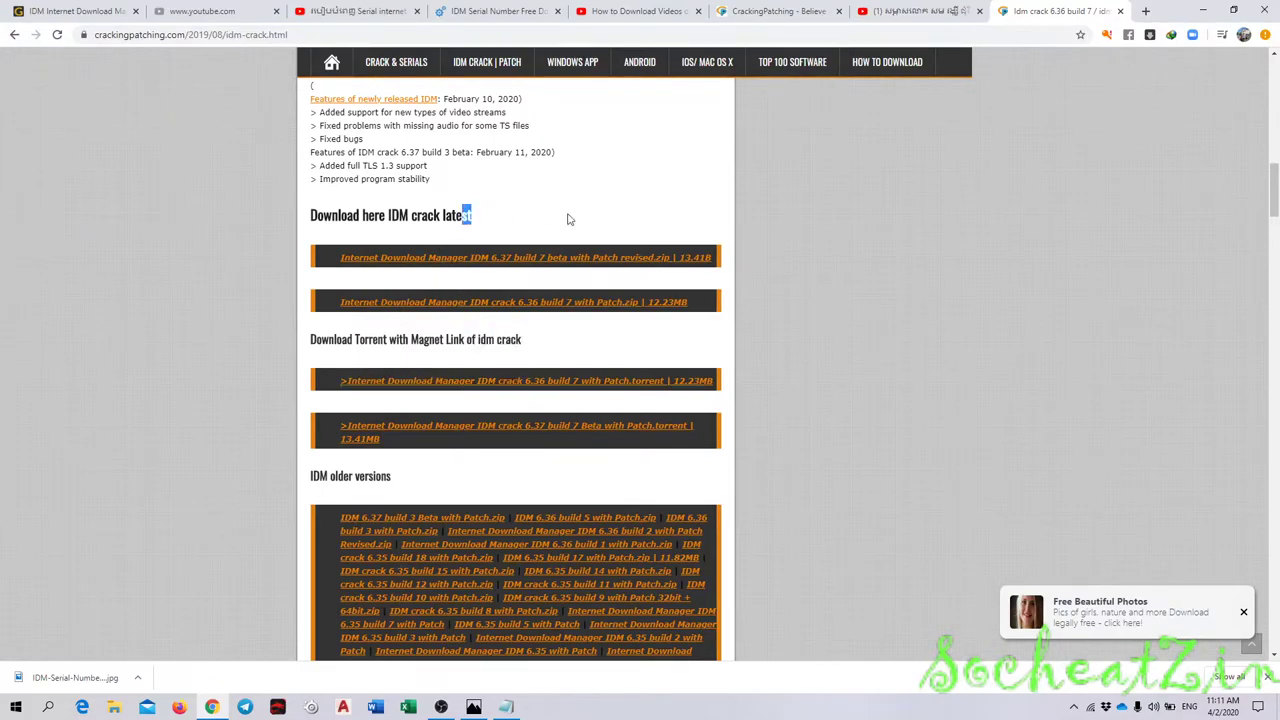